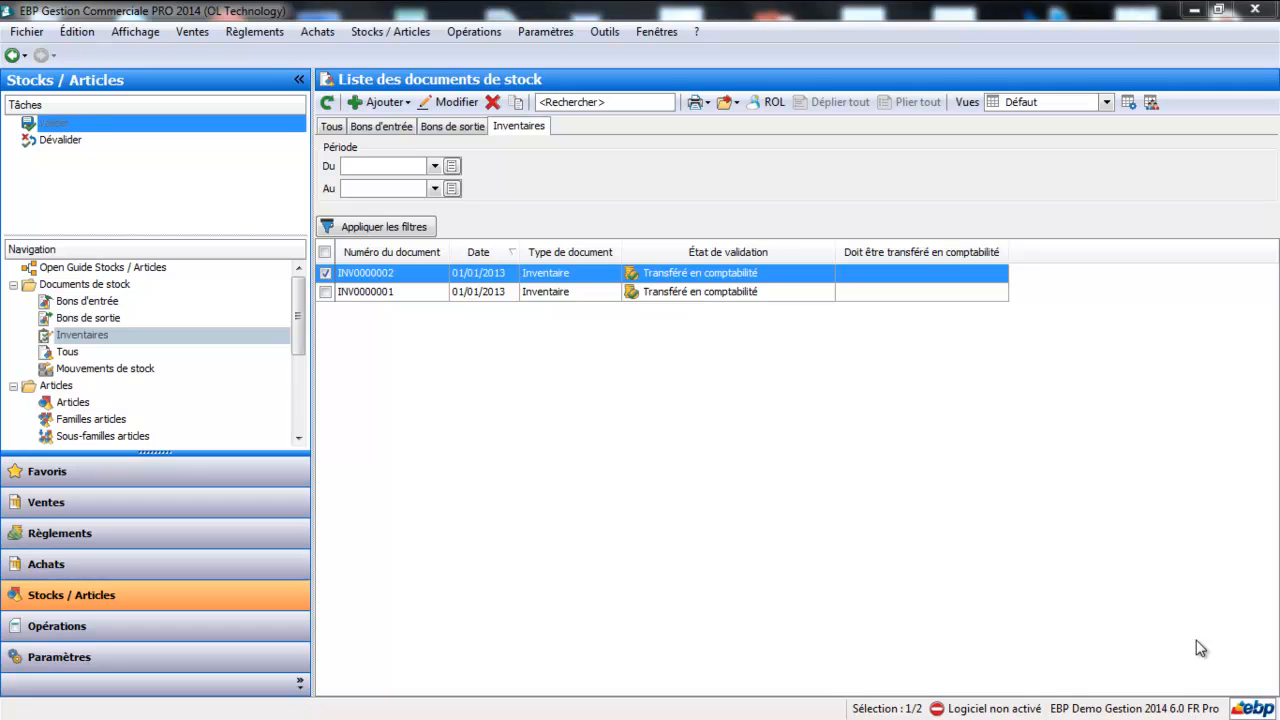
Open the list of stock inventories and start the preparation assistant for a new inventory.
left_click(403, 33)
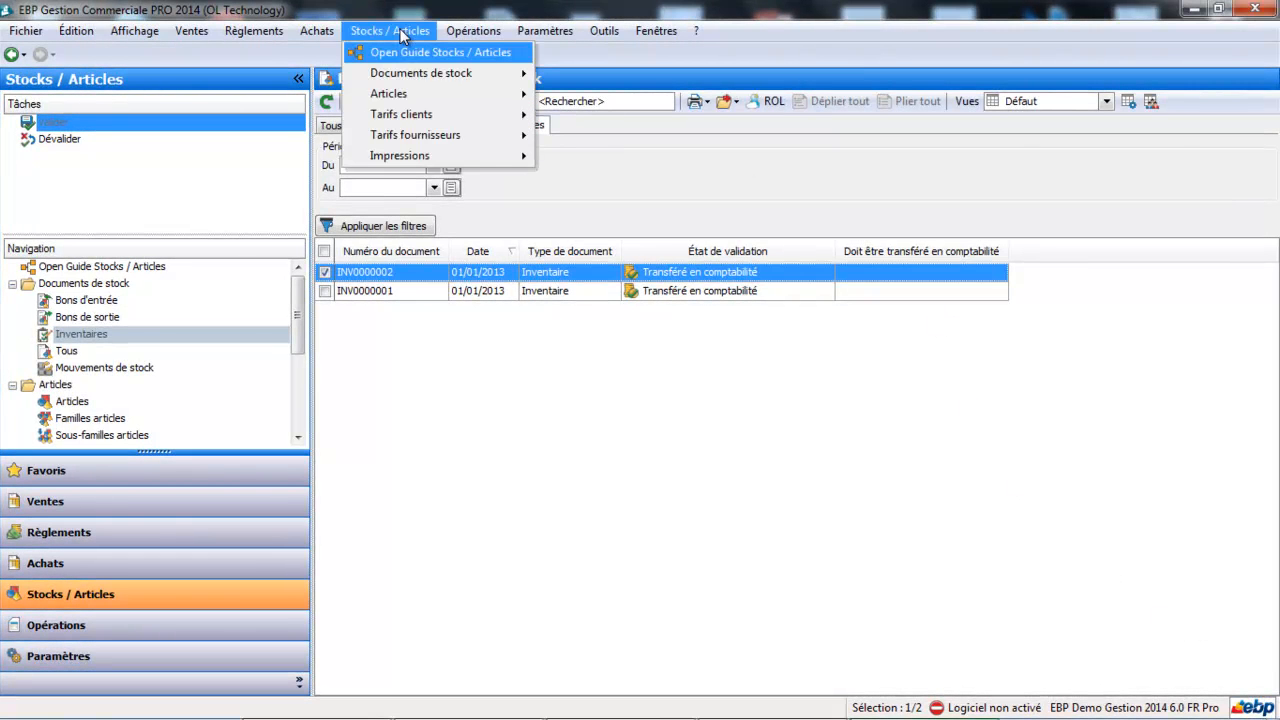
mouse_move(403, 75)
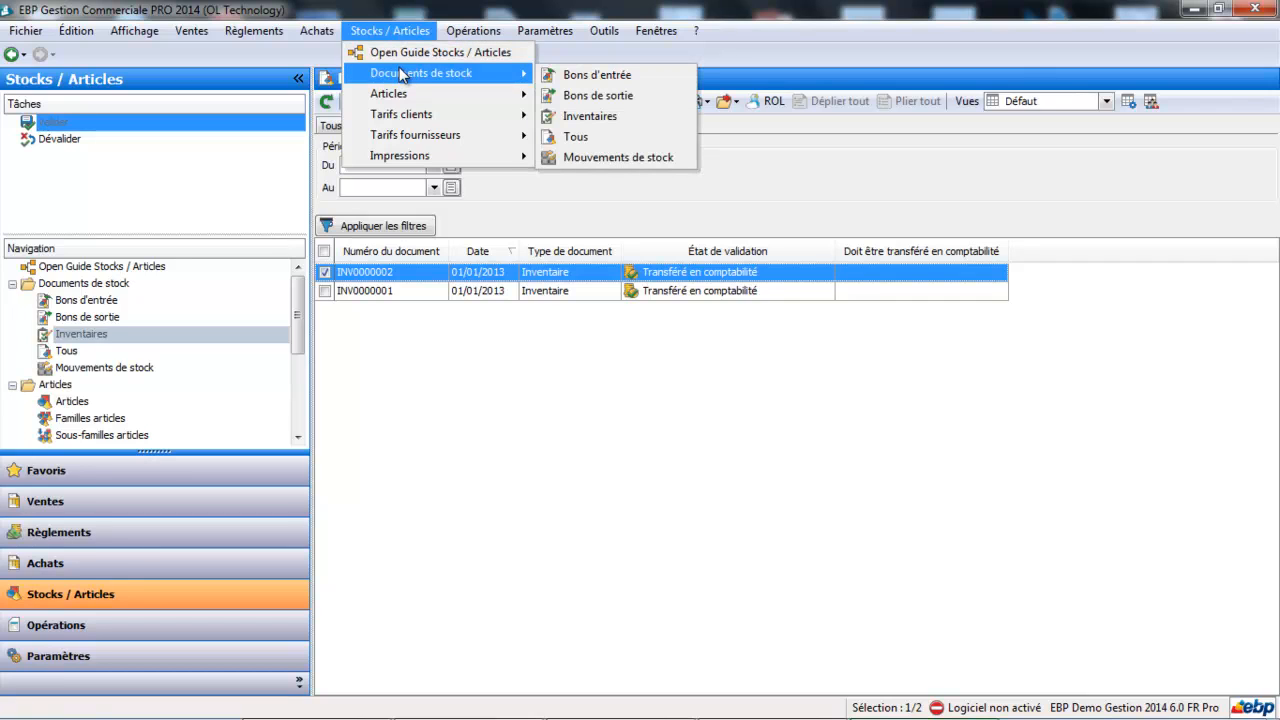
left_click(631, 117)
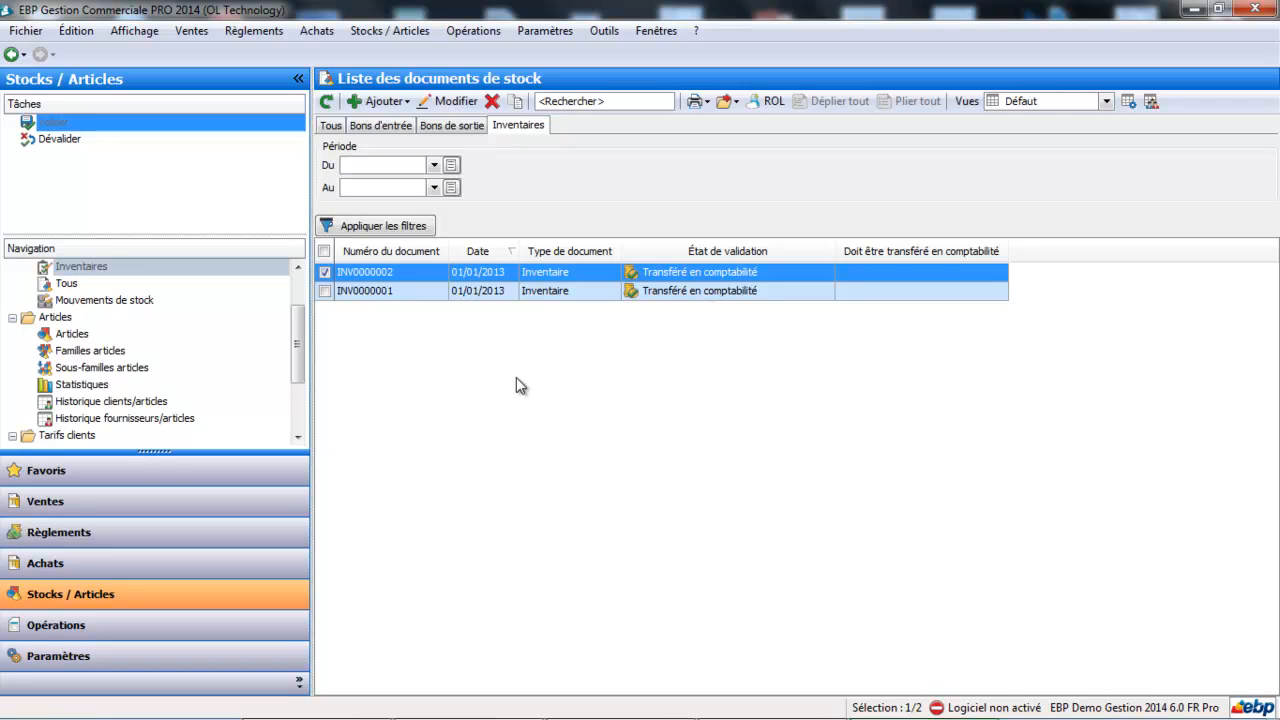
left_click(407, 104)
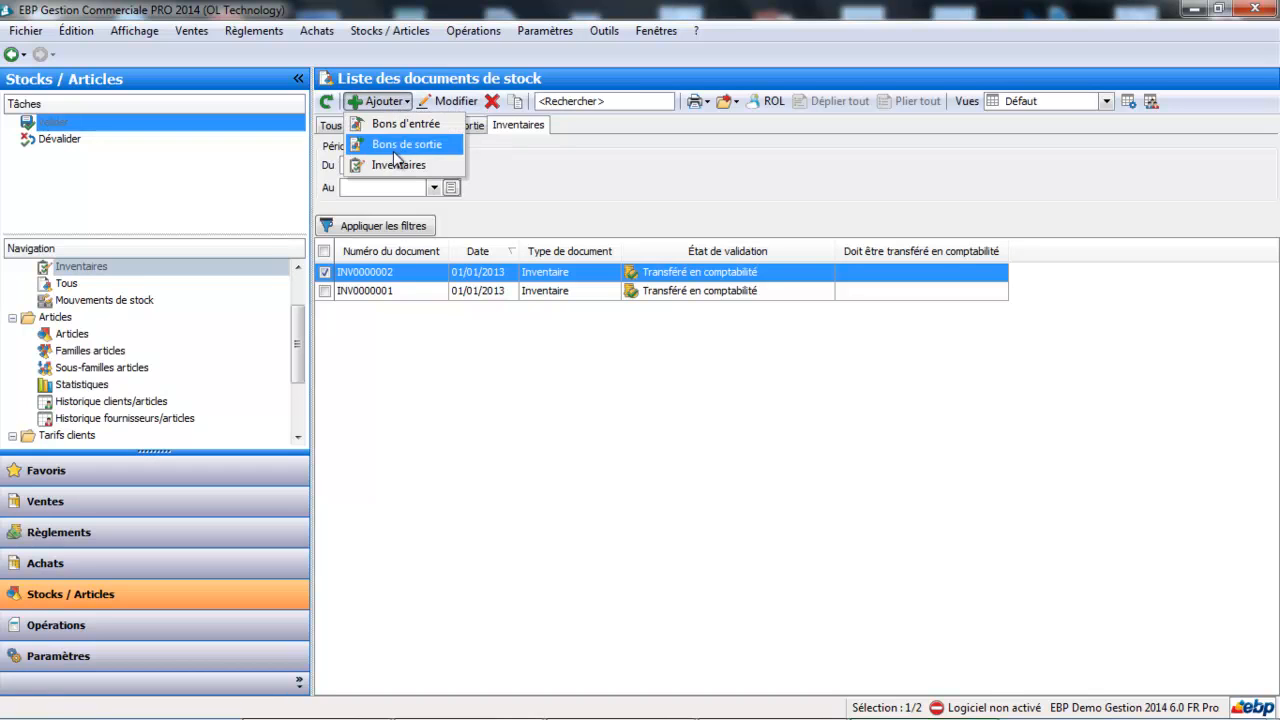
left_click(390, 157)
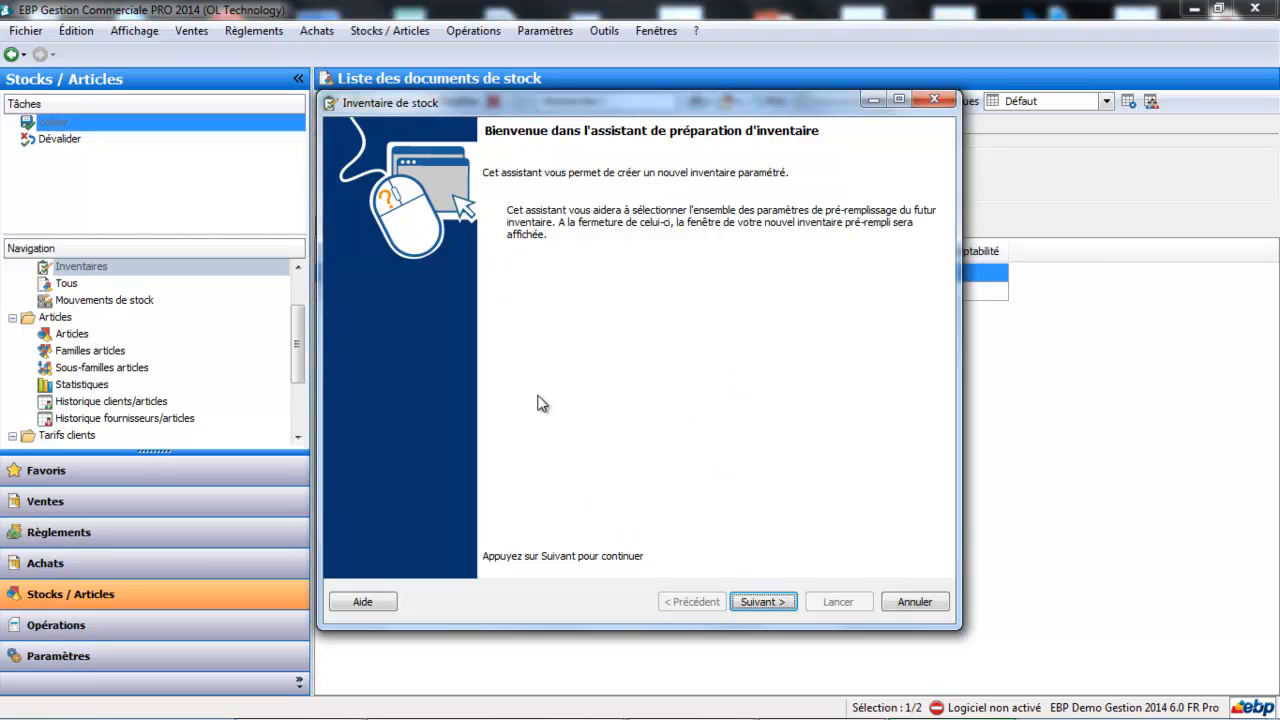
left_click(764, 602)
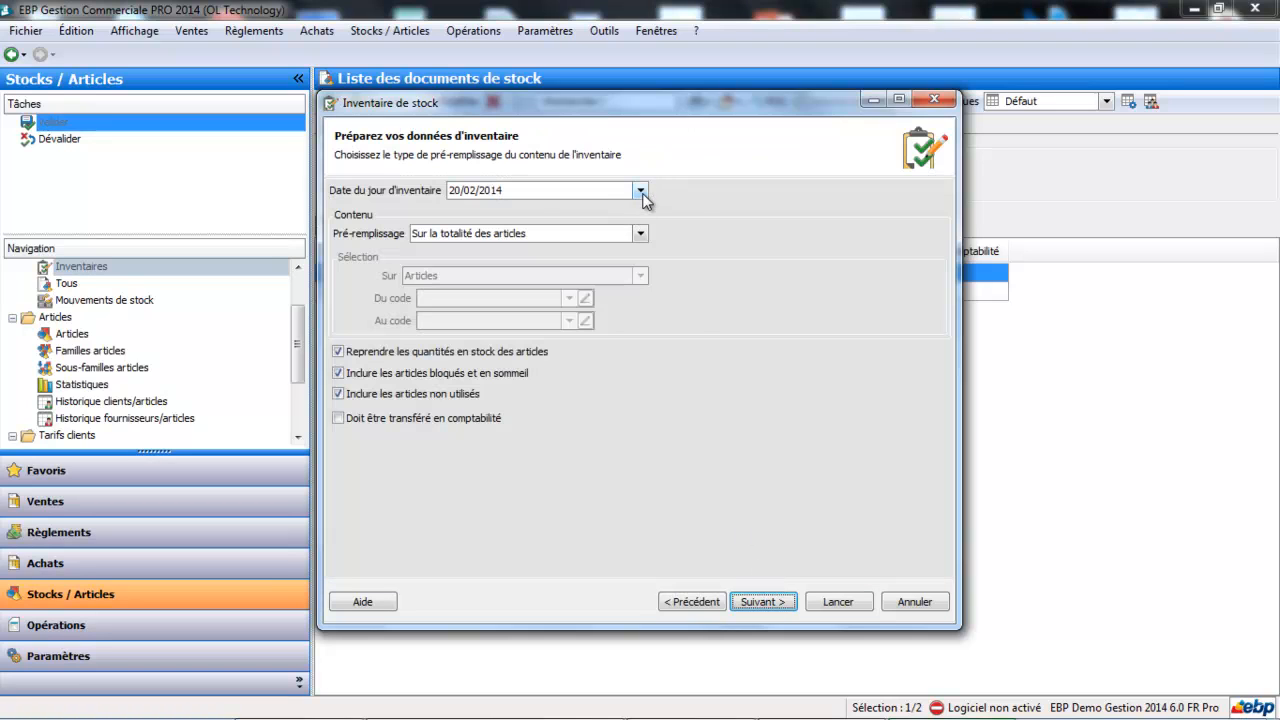
Set the inventory date to 31/12/2013.
left_click(640, 190)
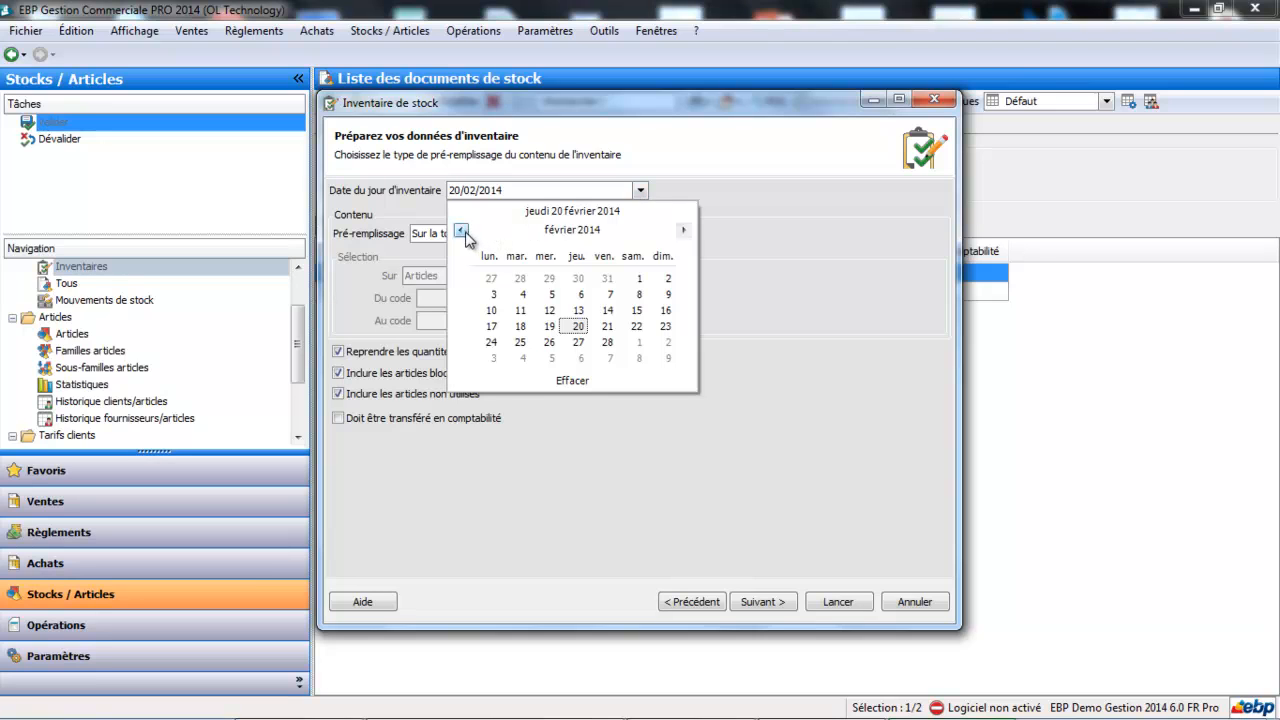
left_click(460, 230)
left_click(545, 232)
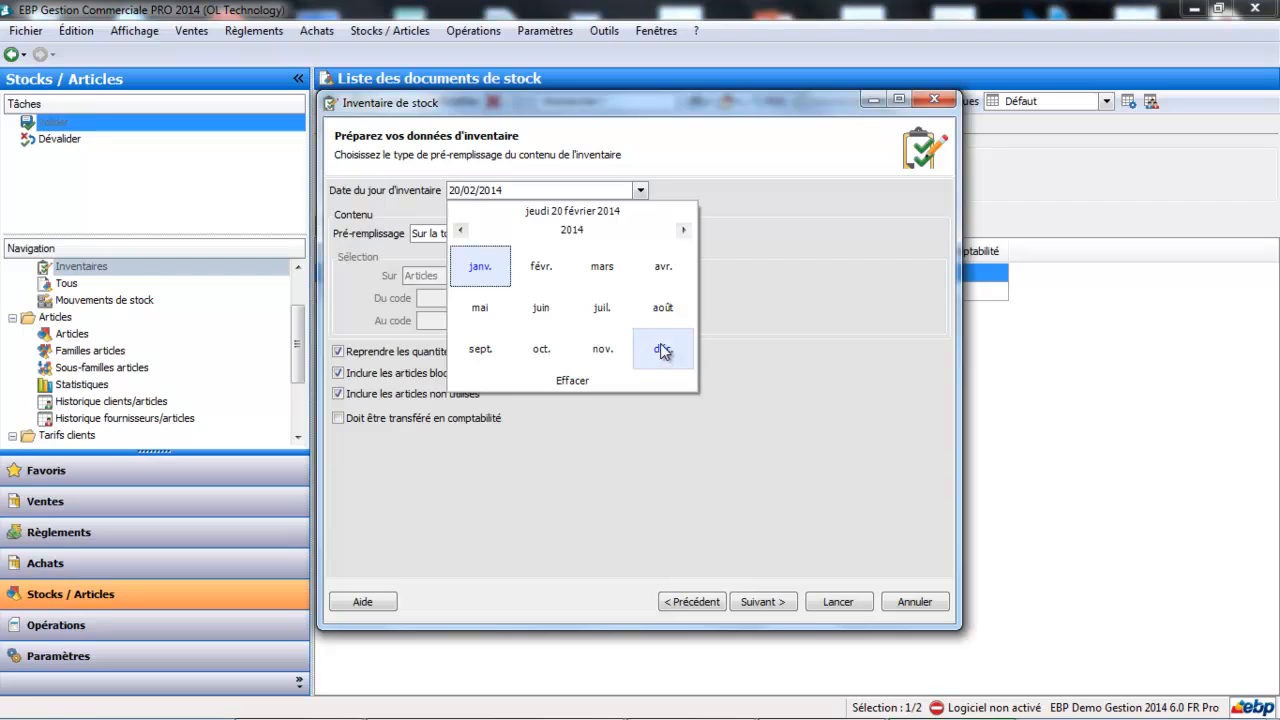
left_click(460, 230)
left_click(664, 349)
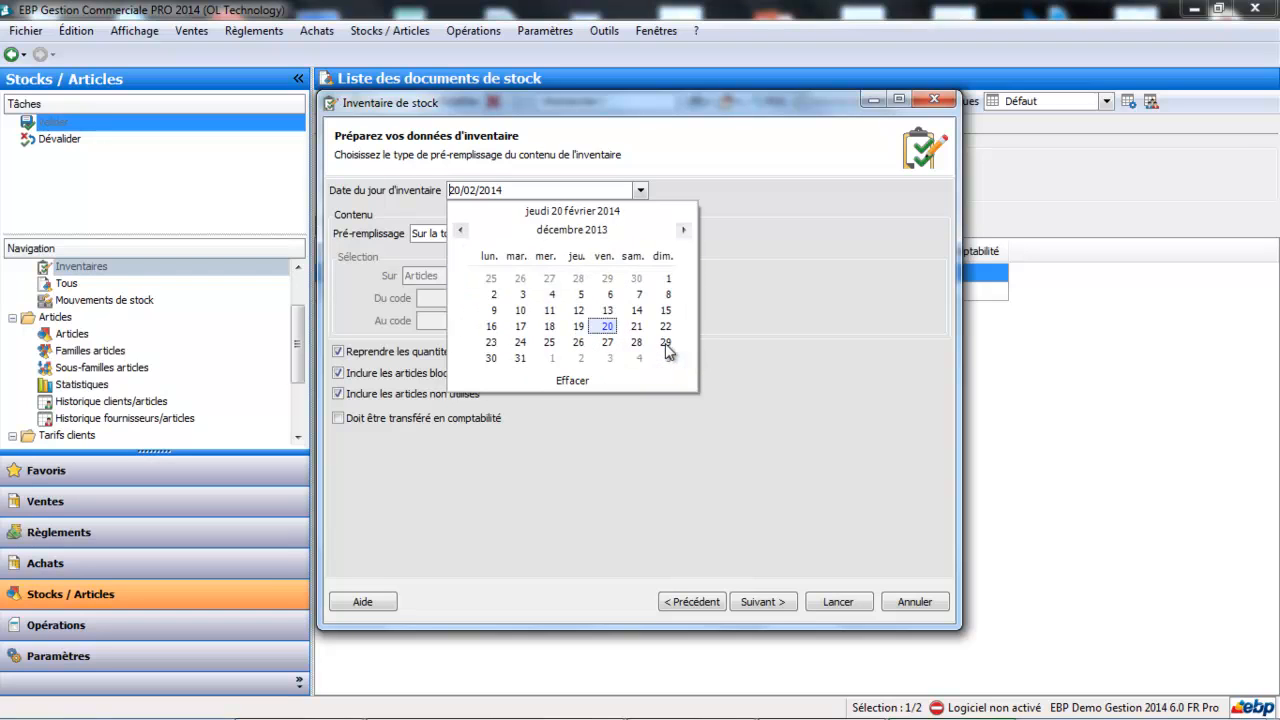
left_click(521, 358)
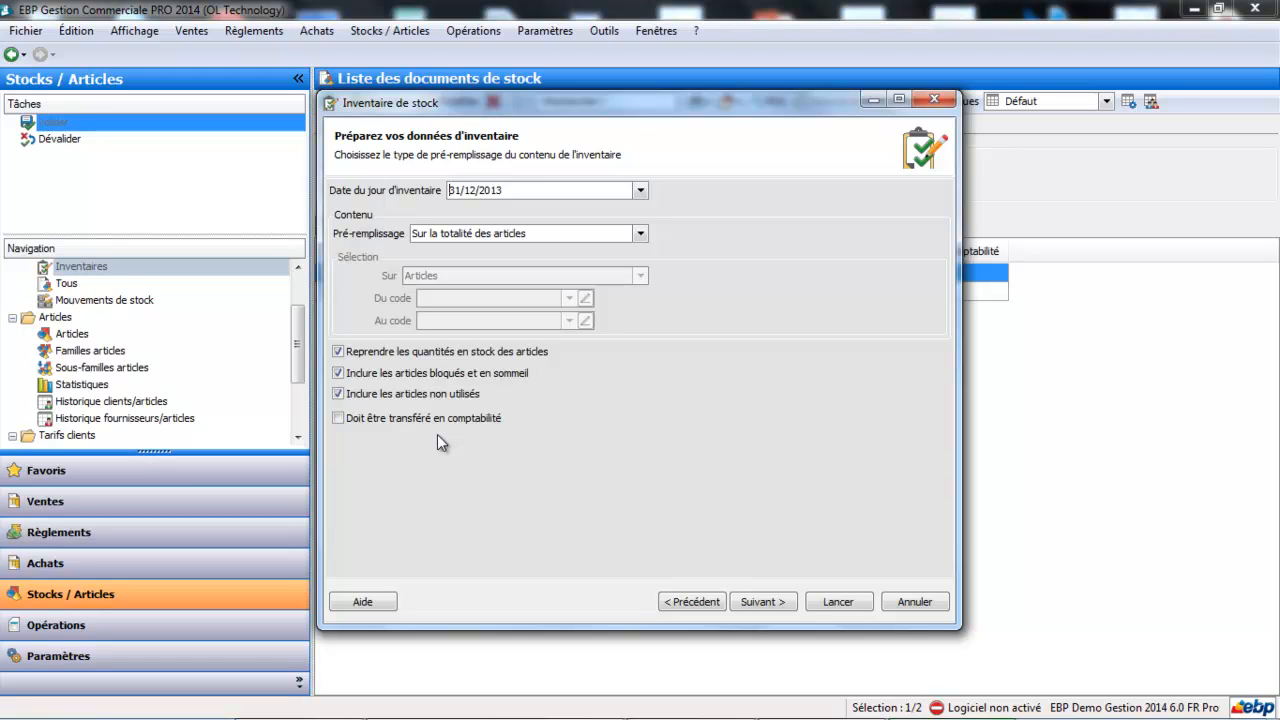
Generate the inventory for all articles with no grouping, sorted by Code article, and close the assistant.
left_click(780, 605)
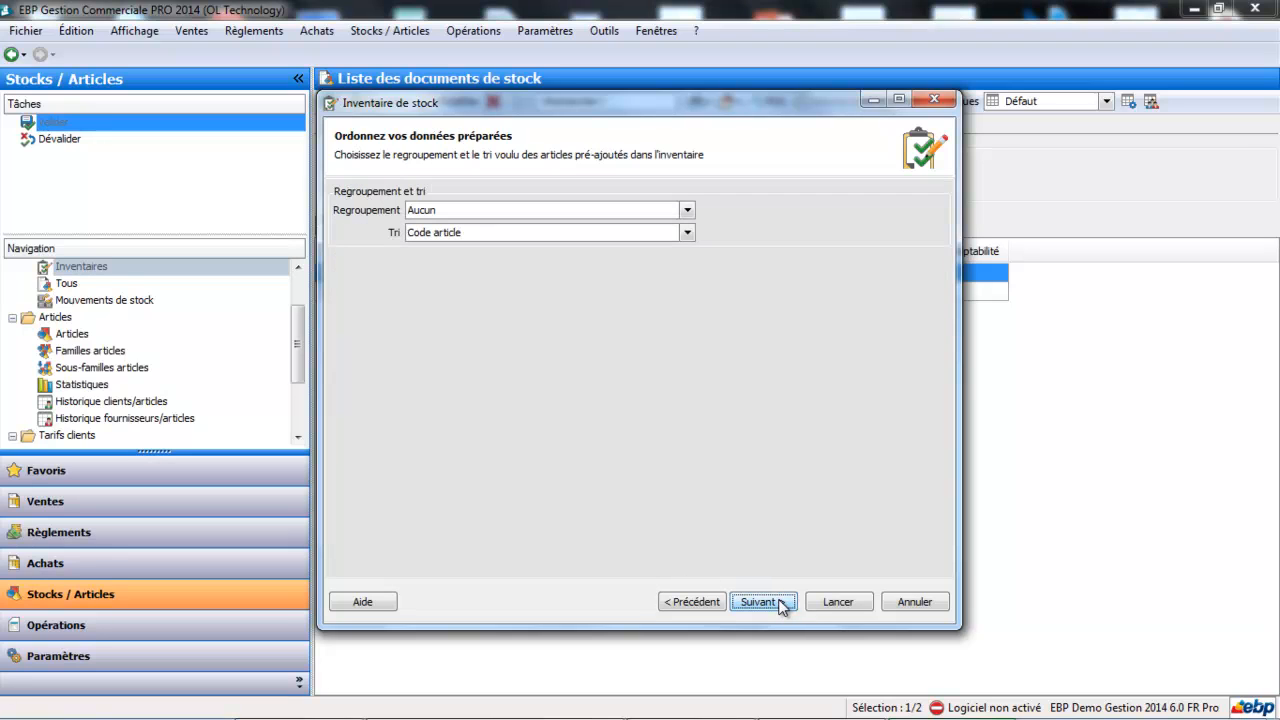
left_click(782, 605)
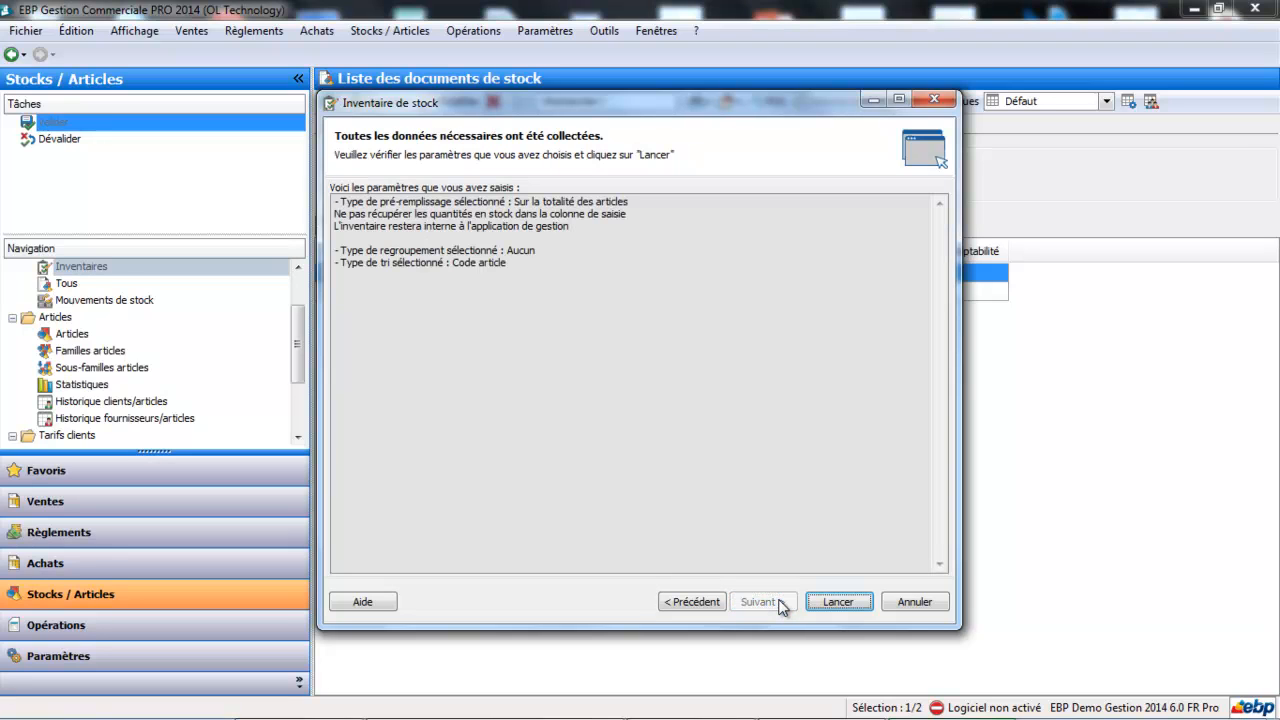
left_click(856, 601)
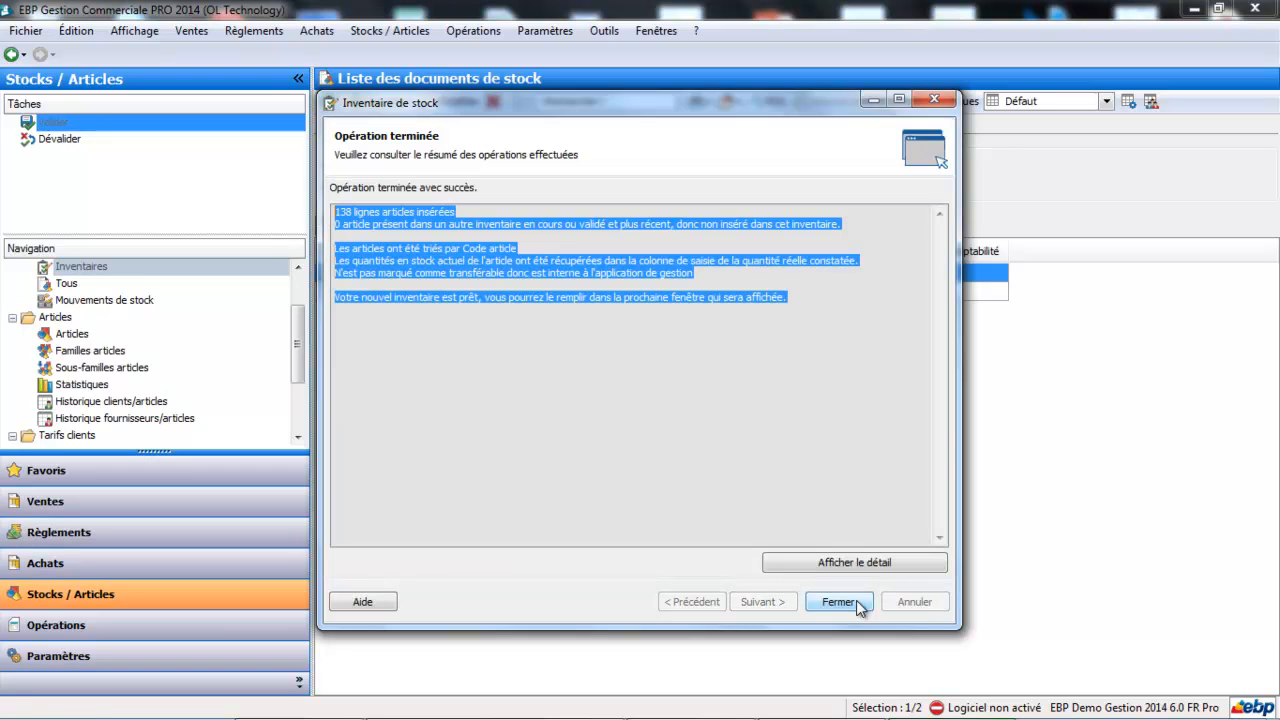
left_click(856, 600)
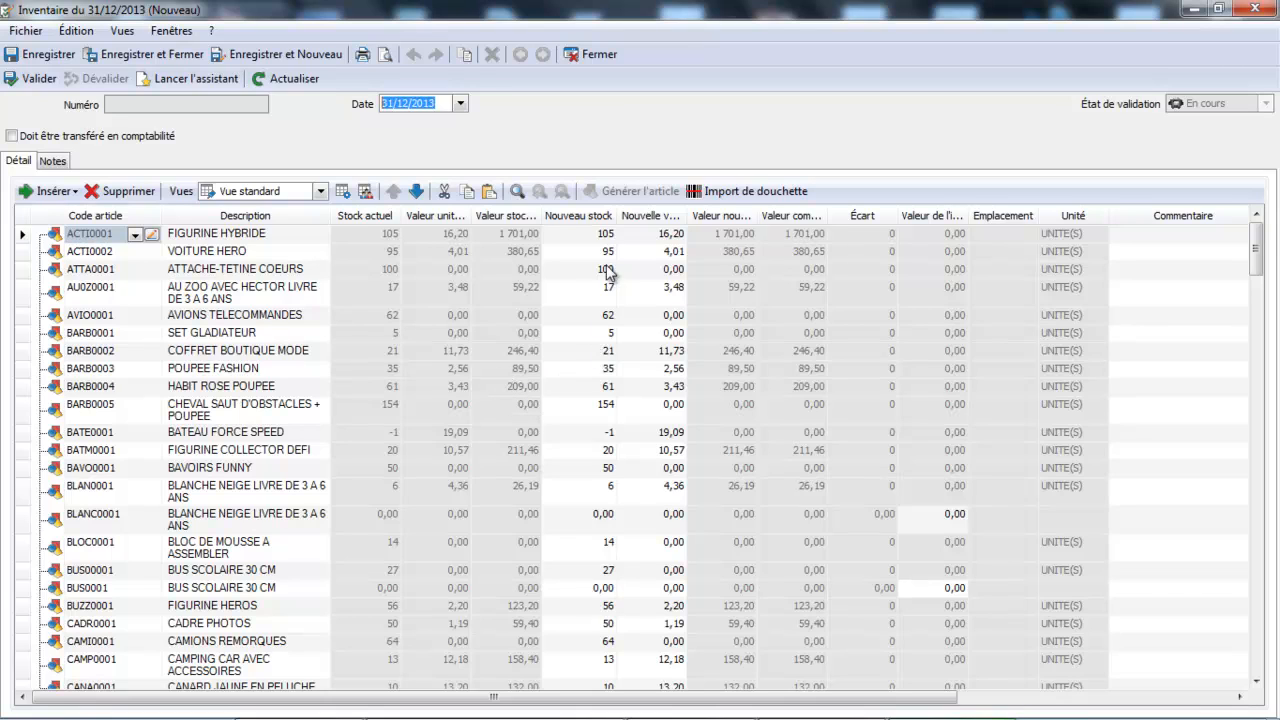
Close the newly generated 31/12/2013 inventory and save it.
left_click(566, 238)
left_click(566, 238)
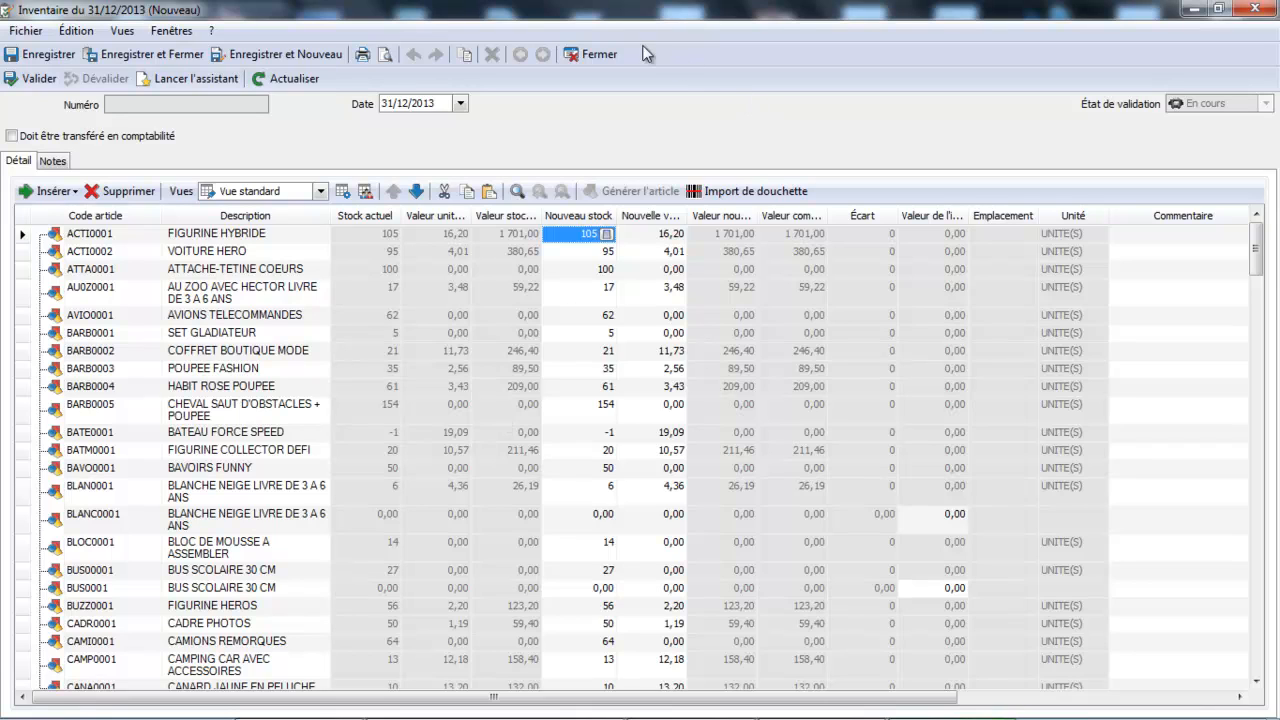
left_click(612, 58)
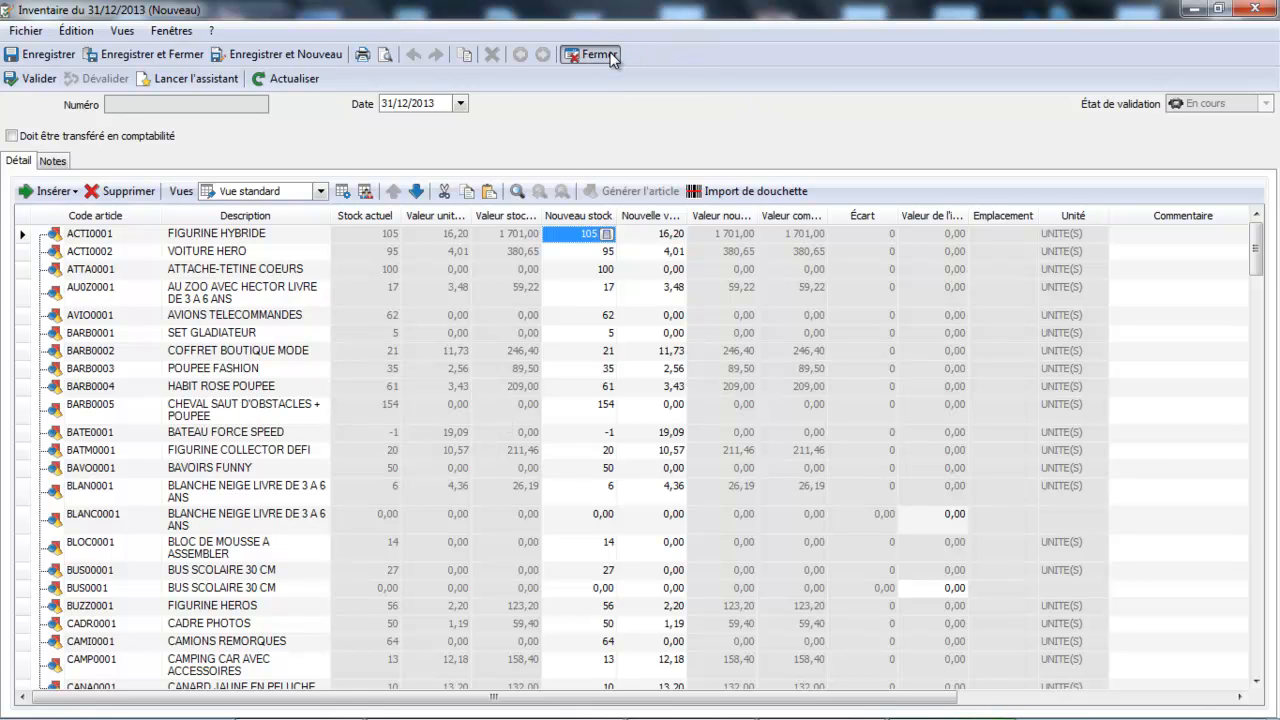
left_click(665, 400)
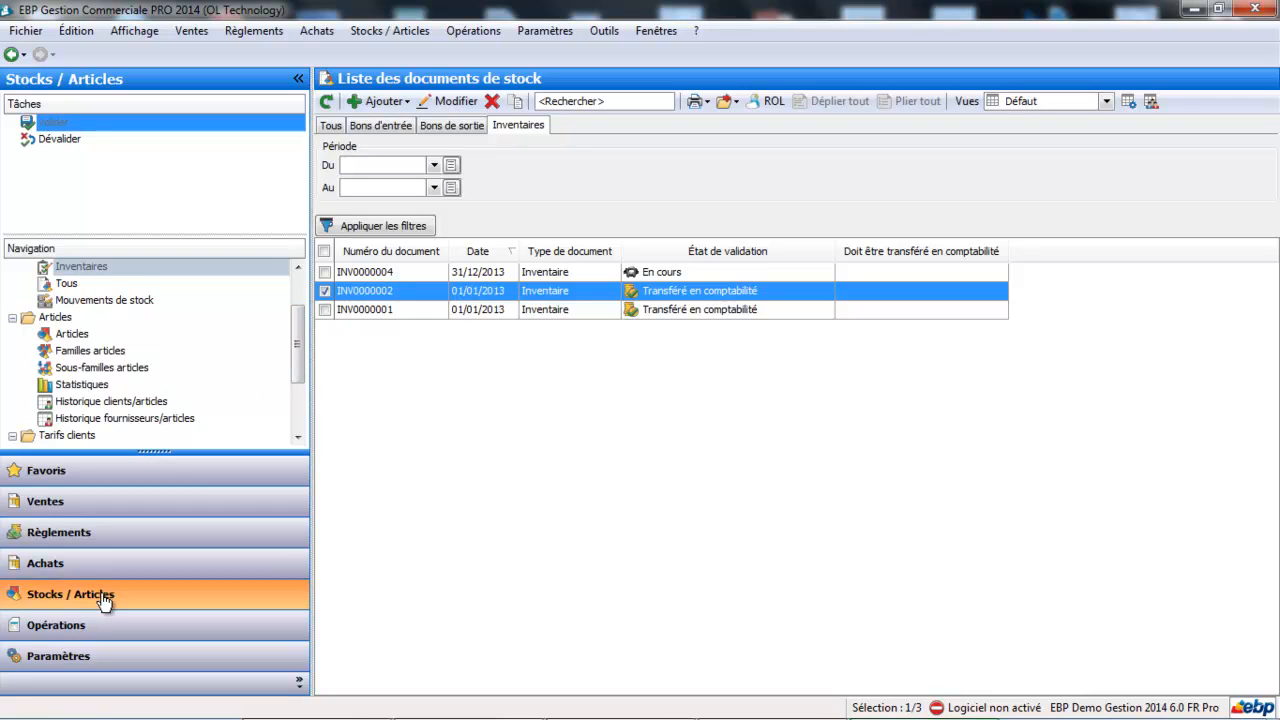
Open the stock inventory print setup with the Inventaire Pré-rempli model.
left_click_drag(298, 369, 300, 440)
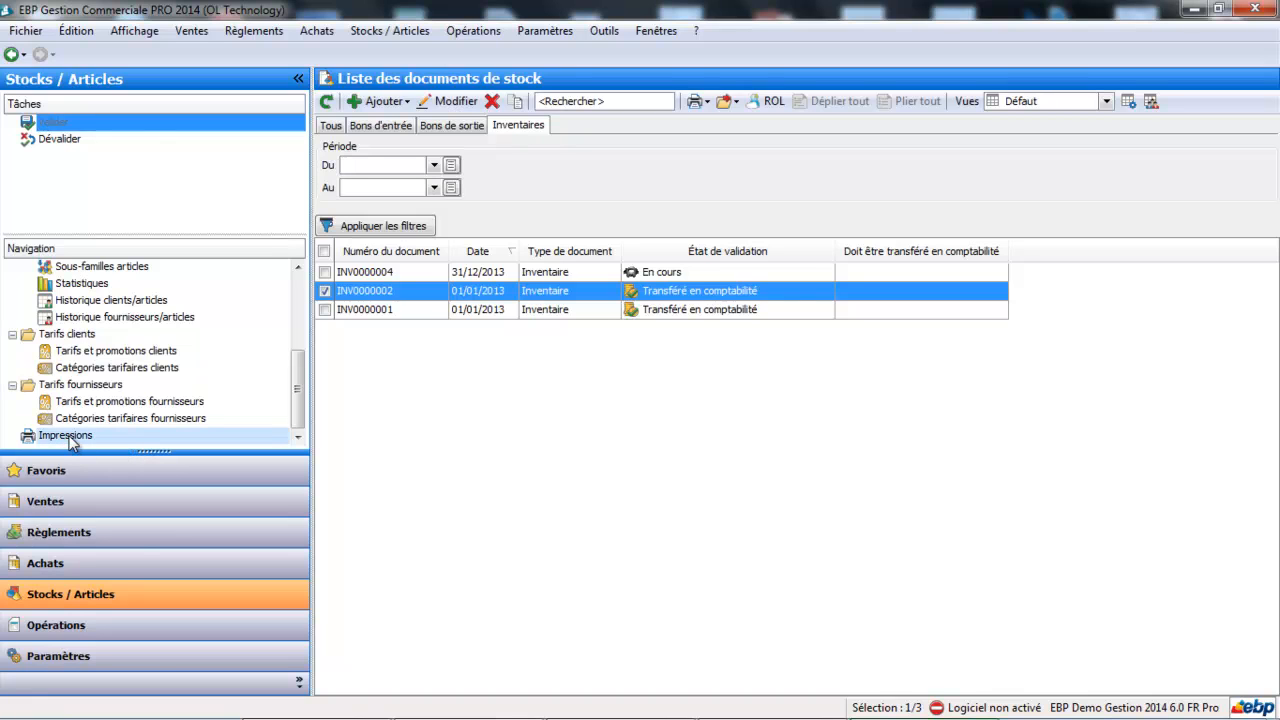
left_click(66, 436)
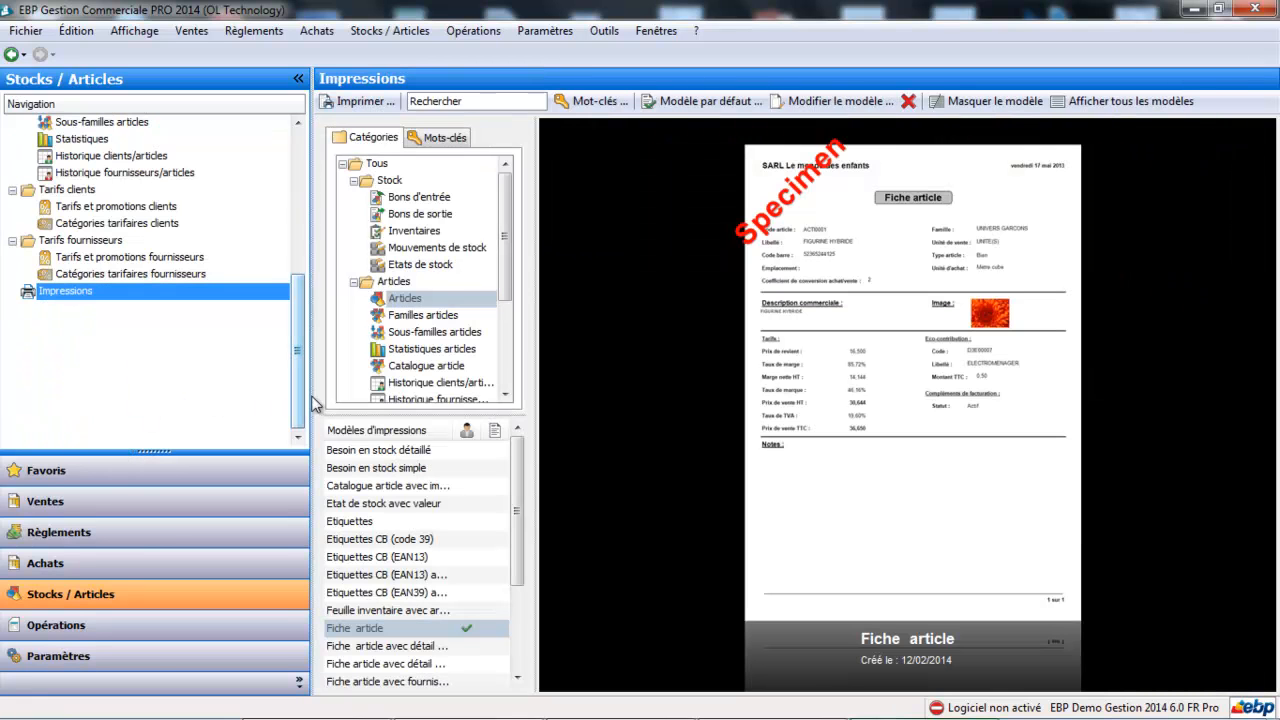
left_click(428, 232)
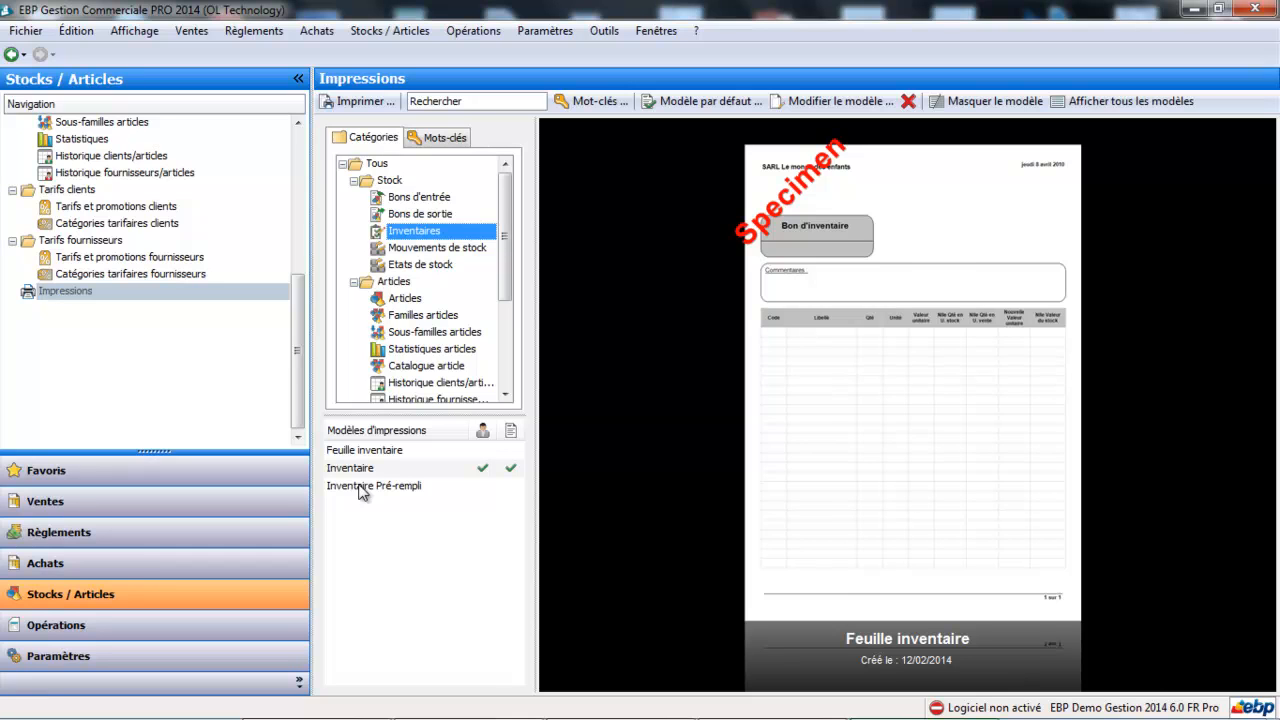
double_click(361, 487)
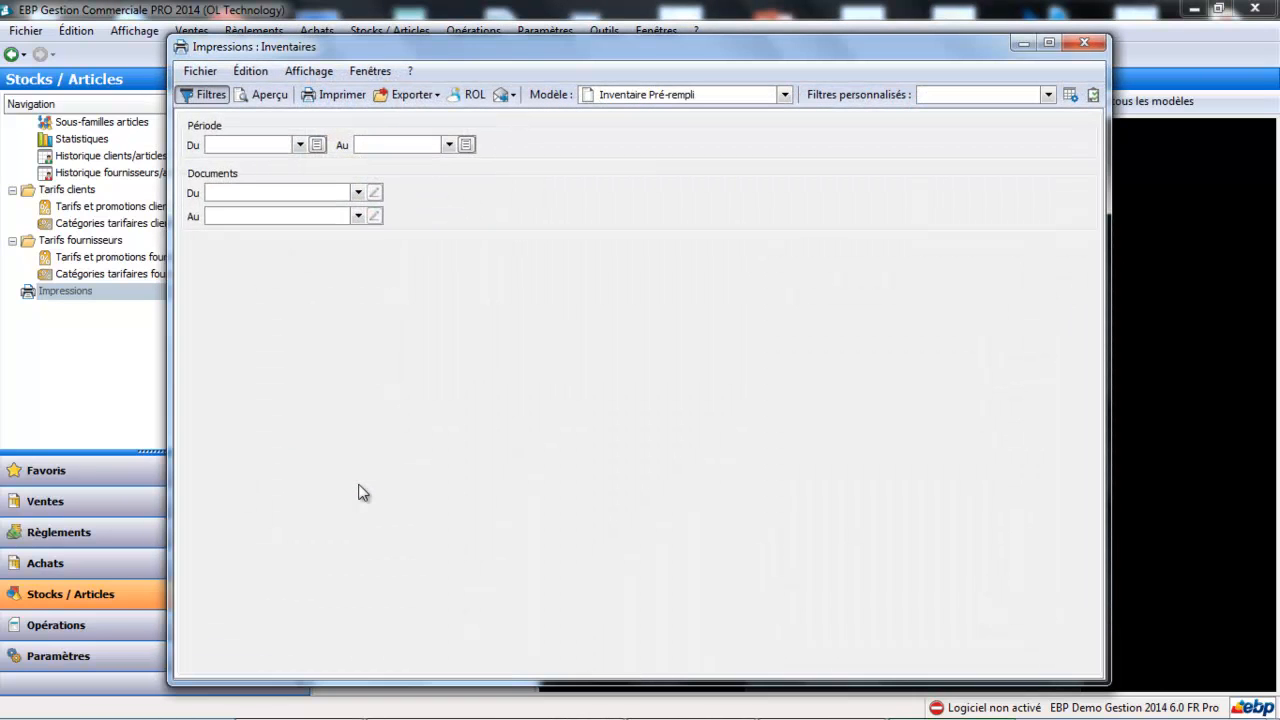
Limit the printout to the 31/12/2013 inventory INV0000004, preview its count sheet, and close the print window.
left_click(362, 194)
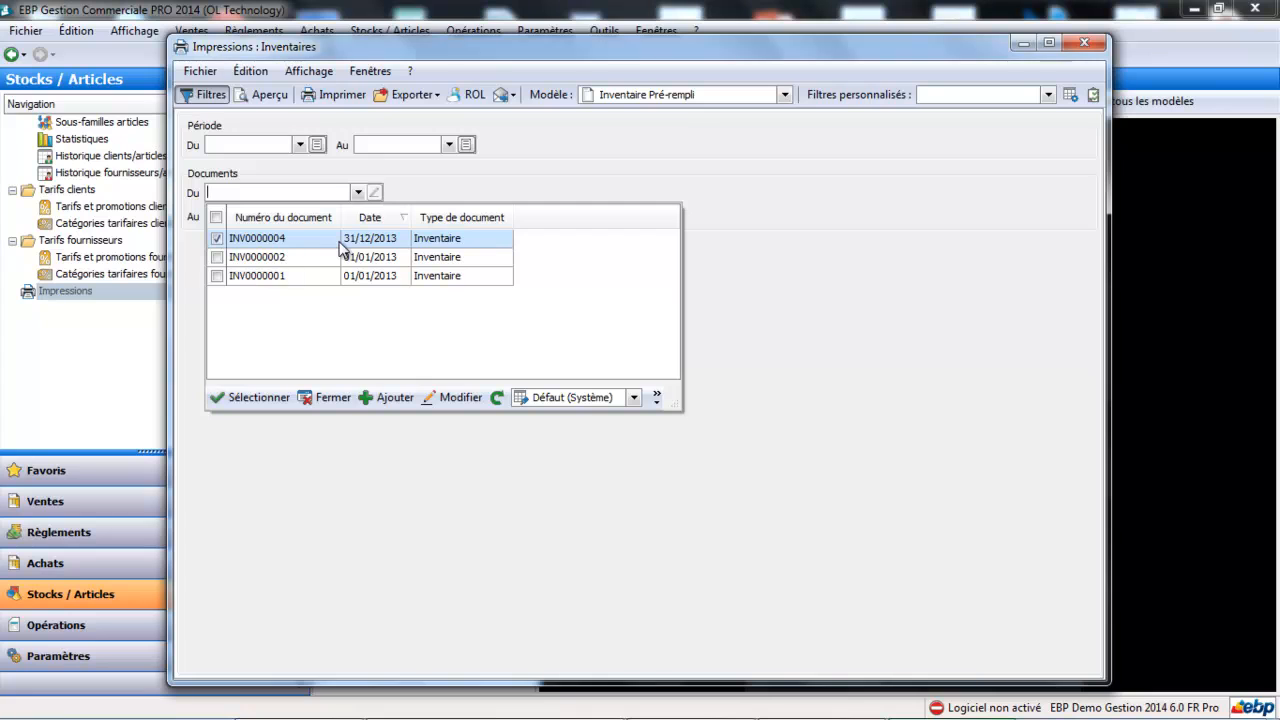
double_click(340, 248)
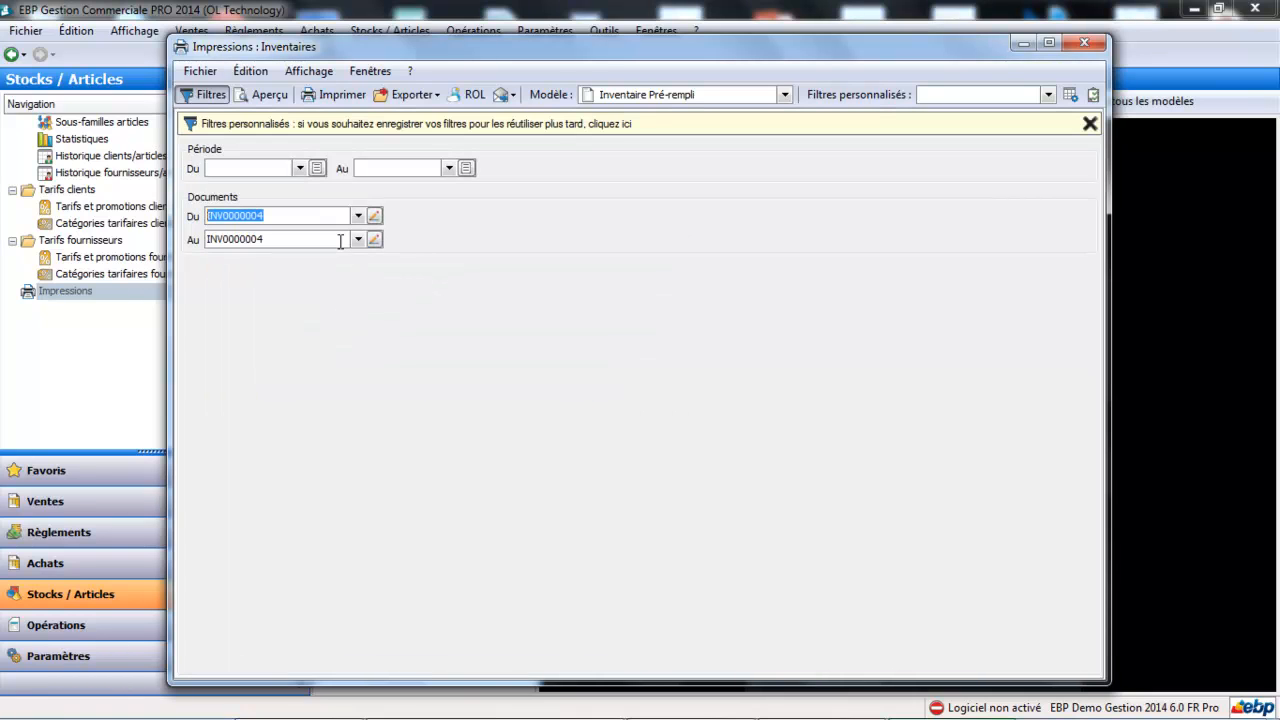
left_click(270, 95)
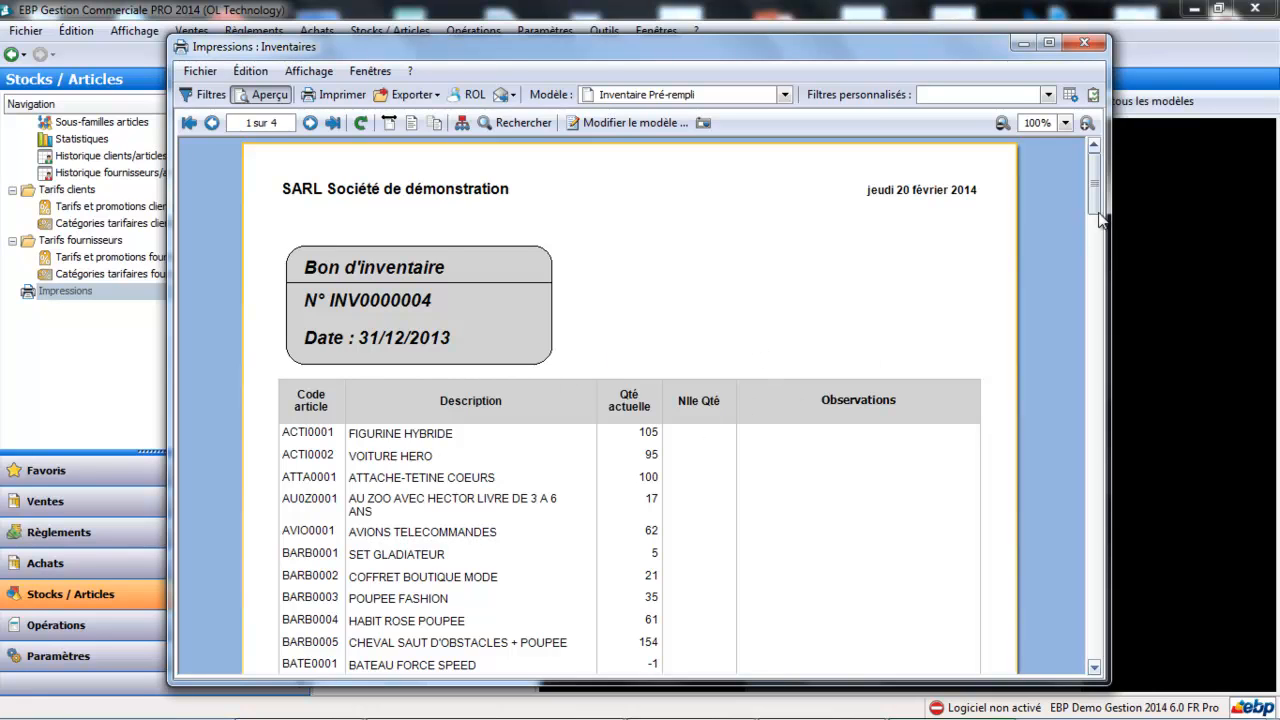
scroll(1097, 220, "down", 3)
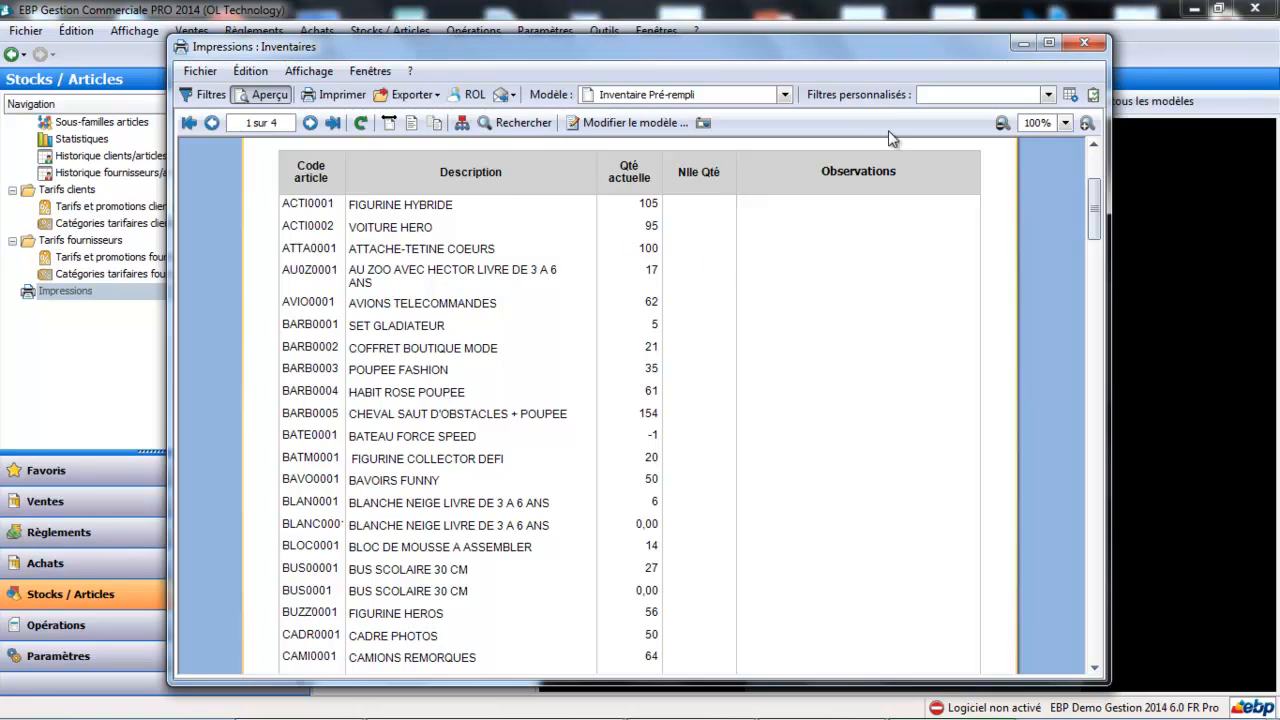
left_click(1084, 44)
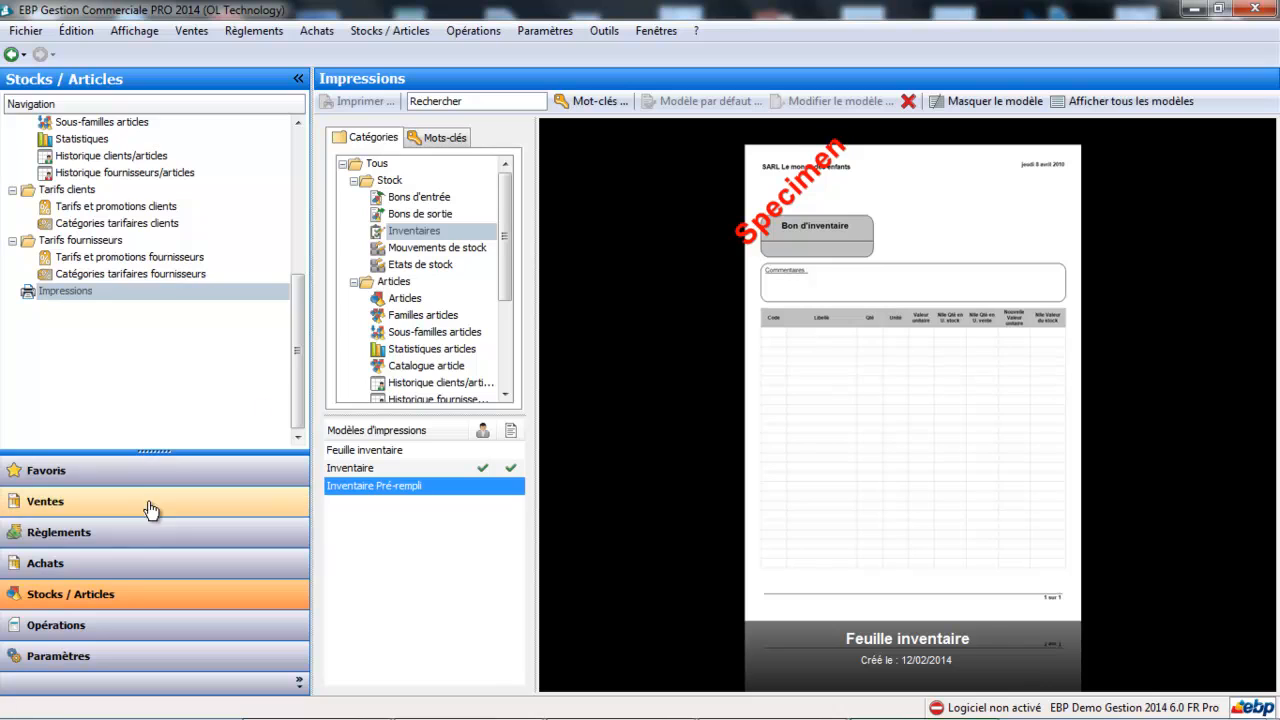
Return to the inventories list and reopen the 31/12/2013 inventory for editing.
left_click(215, 290)
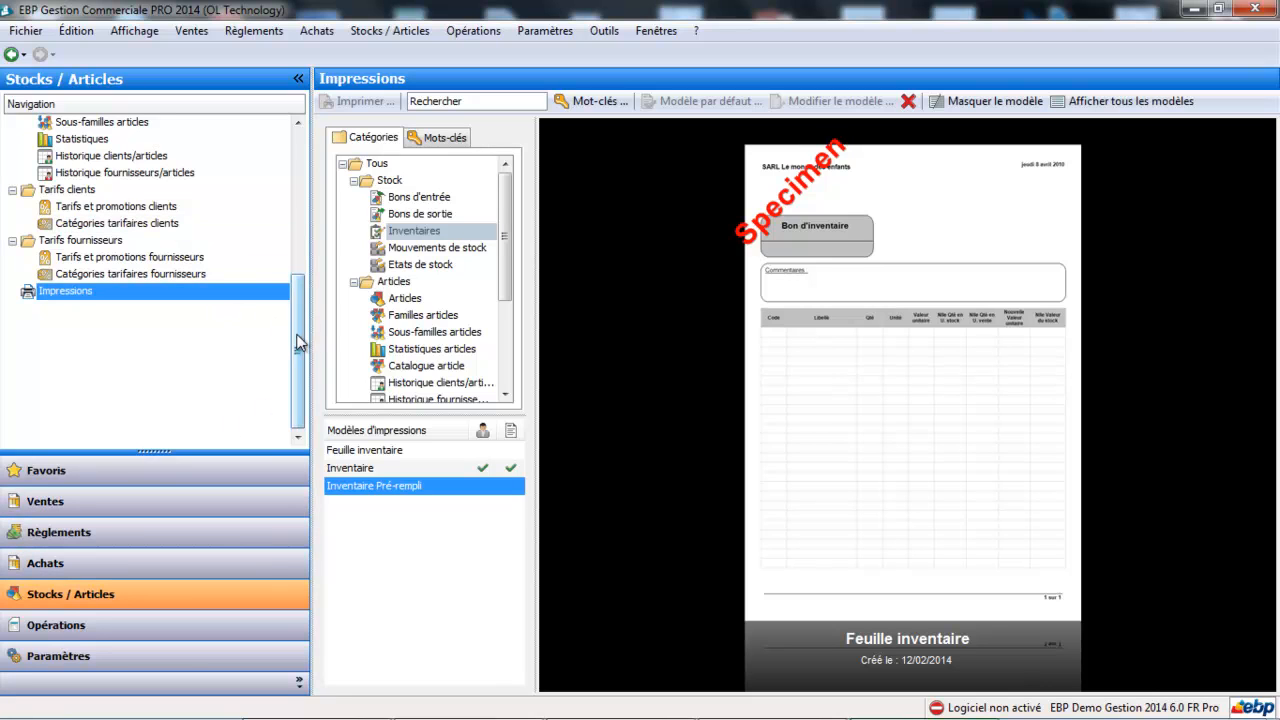
left_click_drag(297, 342, 300, 190)
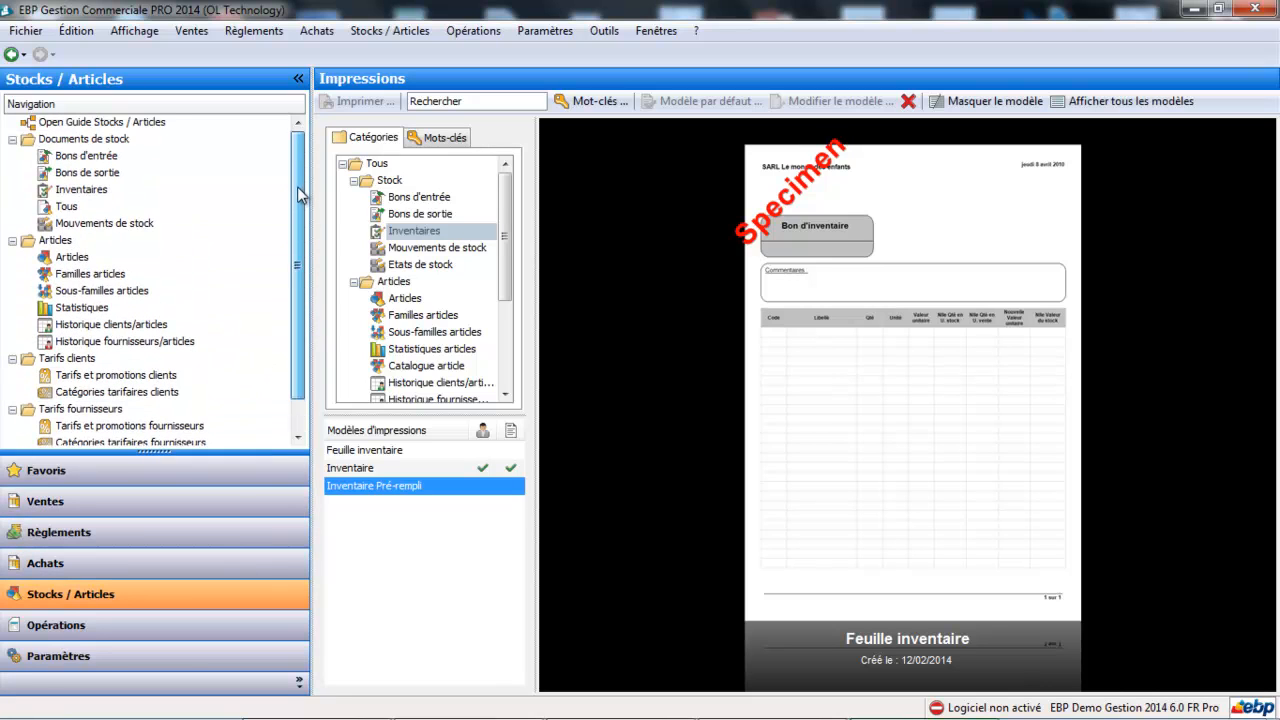
left_click(100, 189)
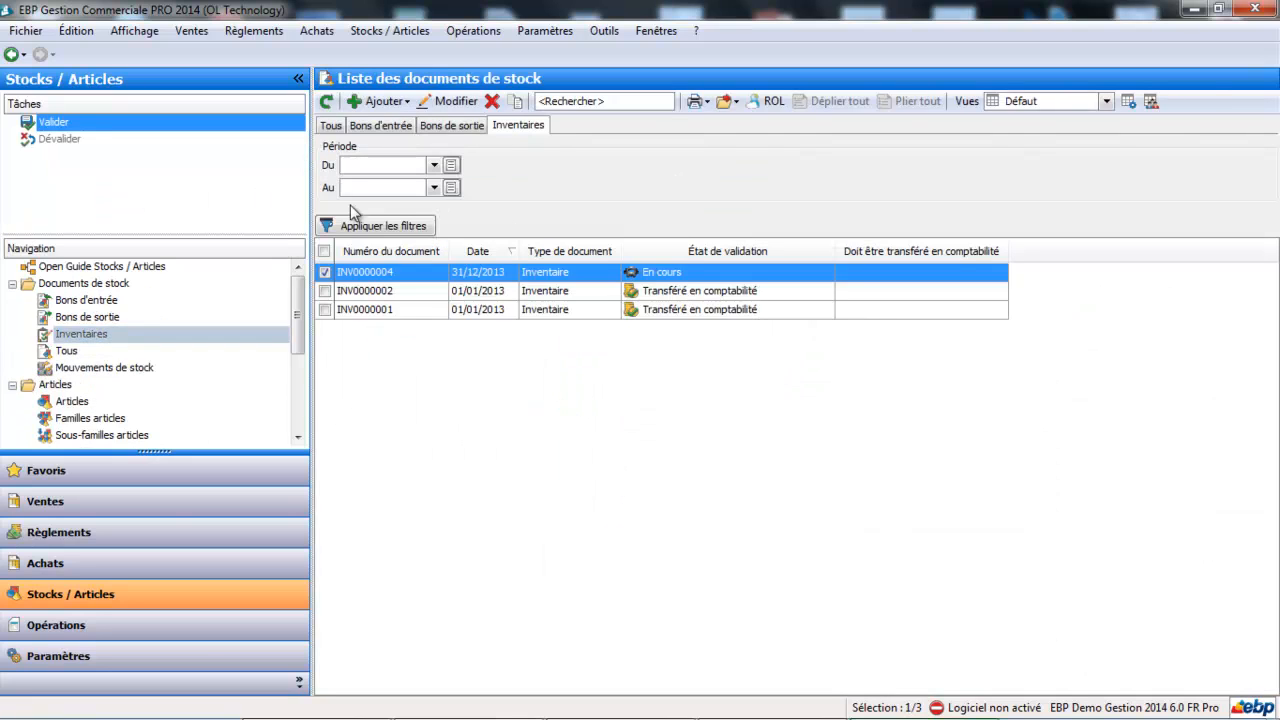
double_click(453, 270)
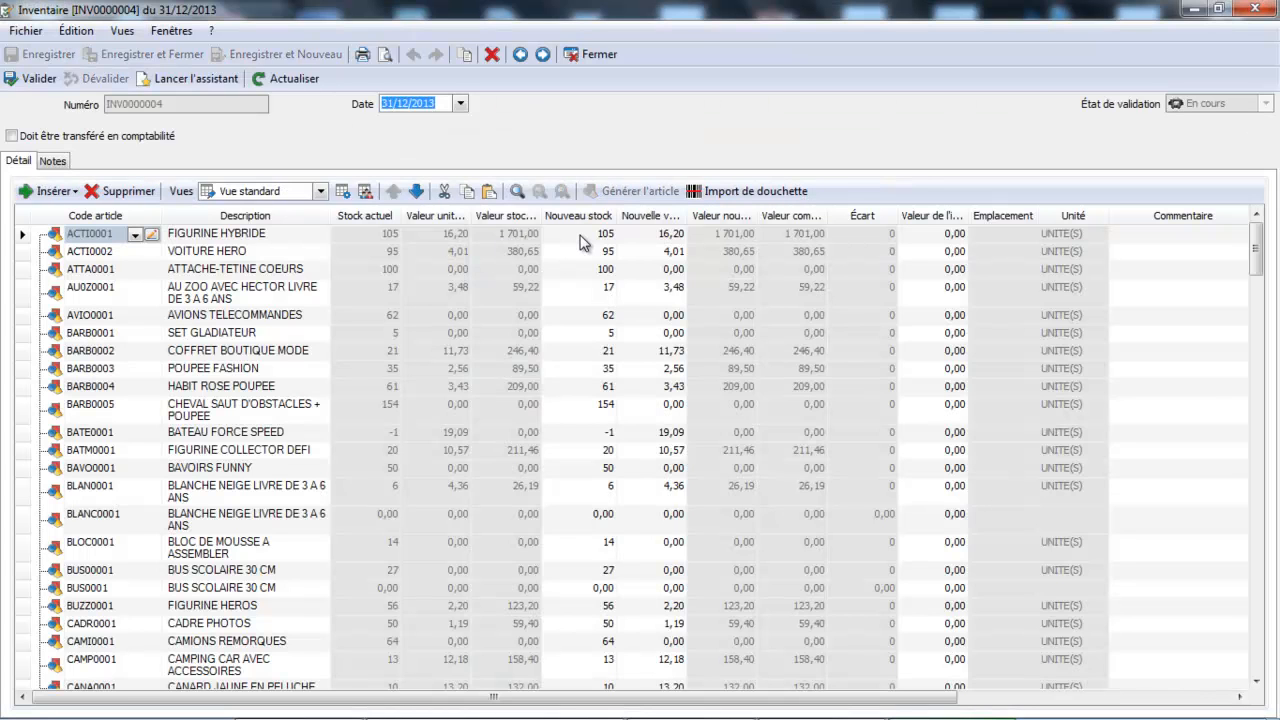
Set the new stock of FIGURINE HYBRIDE (ACTI0001) to 103 and enter the comment "Casse" on its line.
left_click(582, 234)
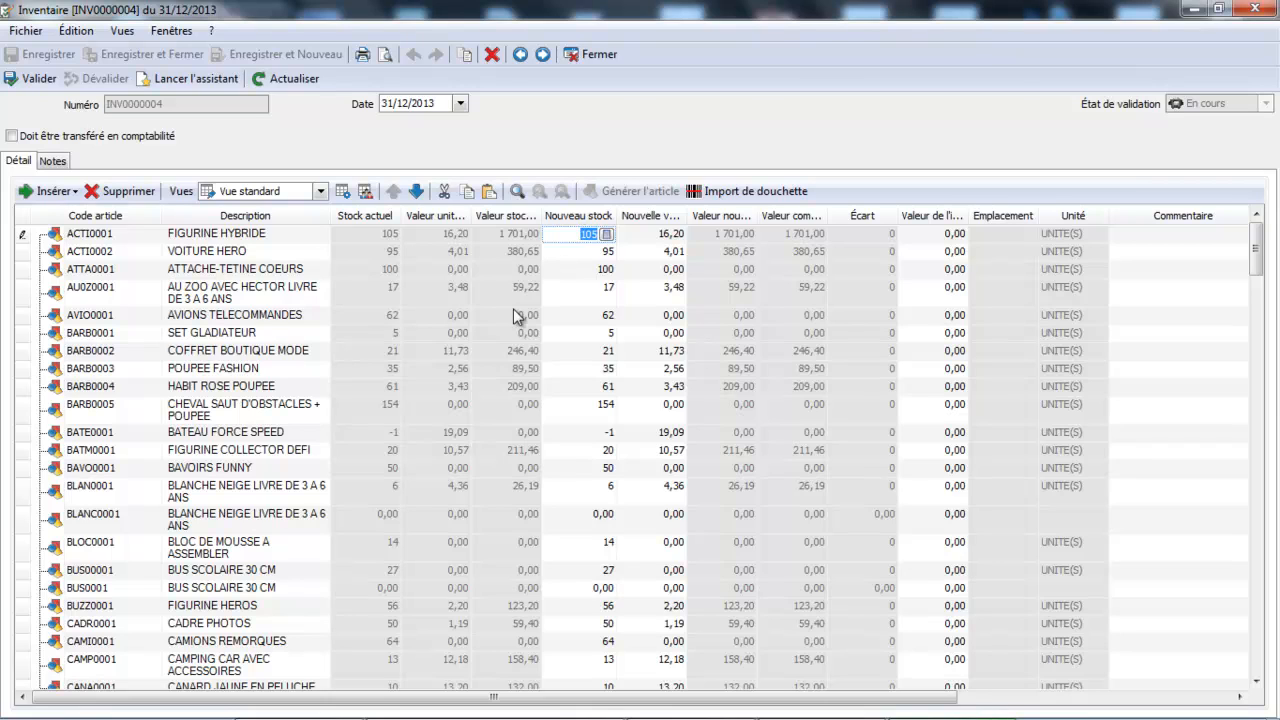
type("103")
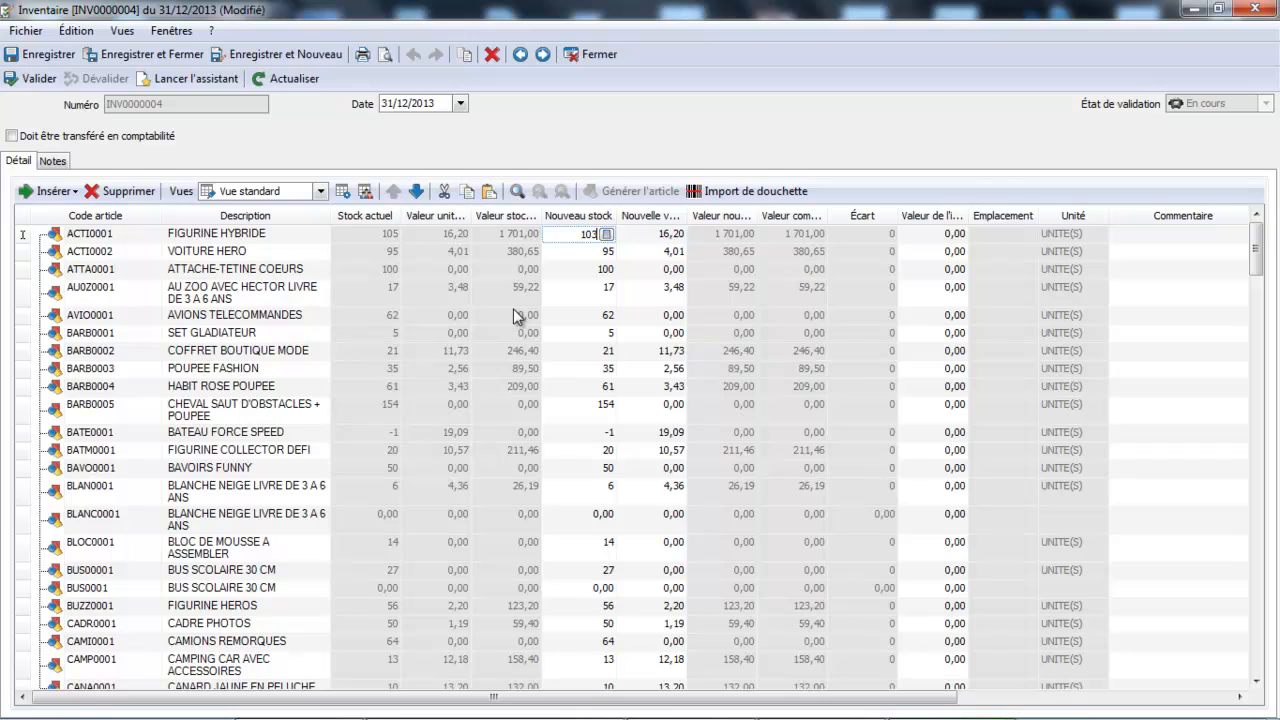
key("Tab")
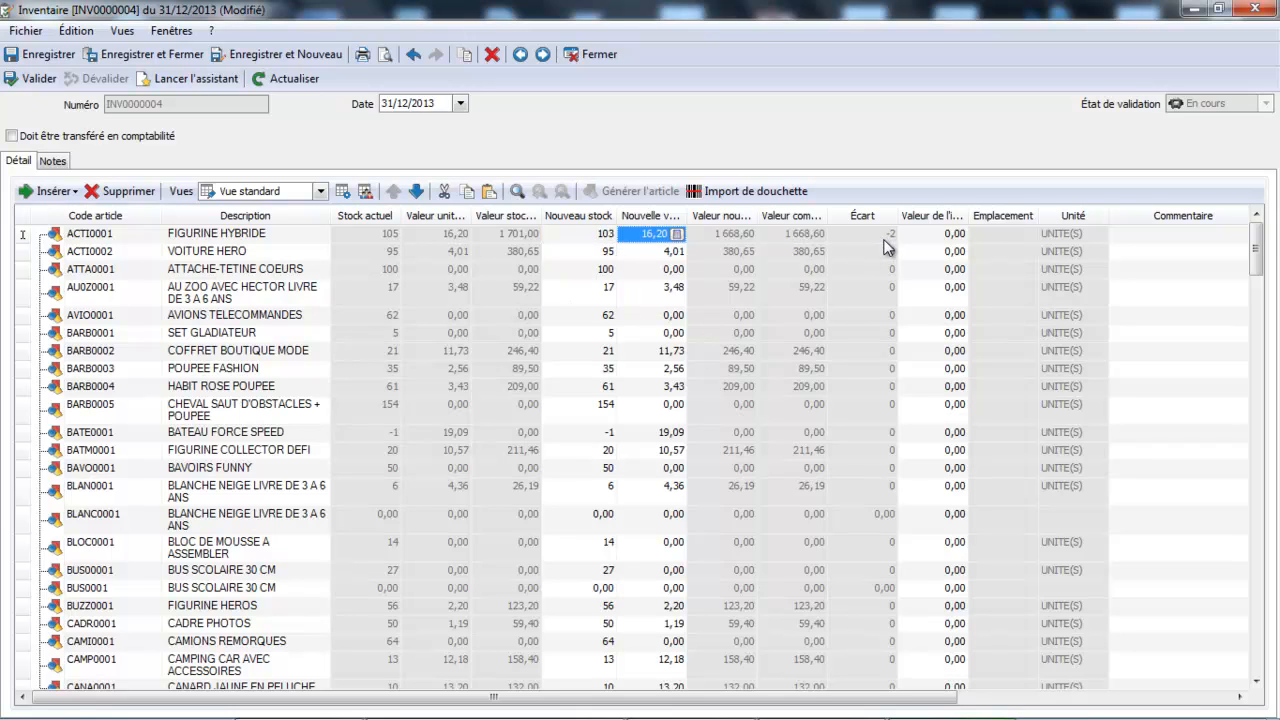
left_click(1168, 235)
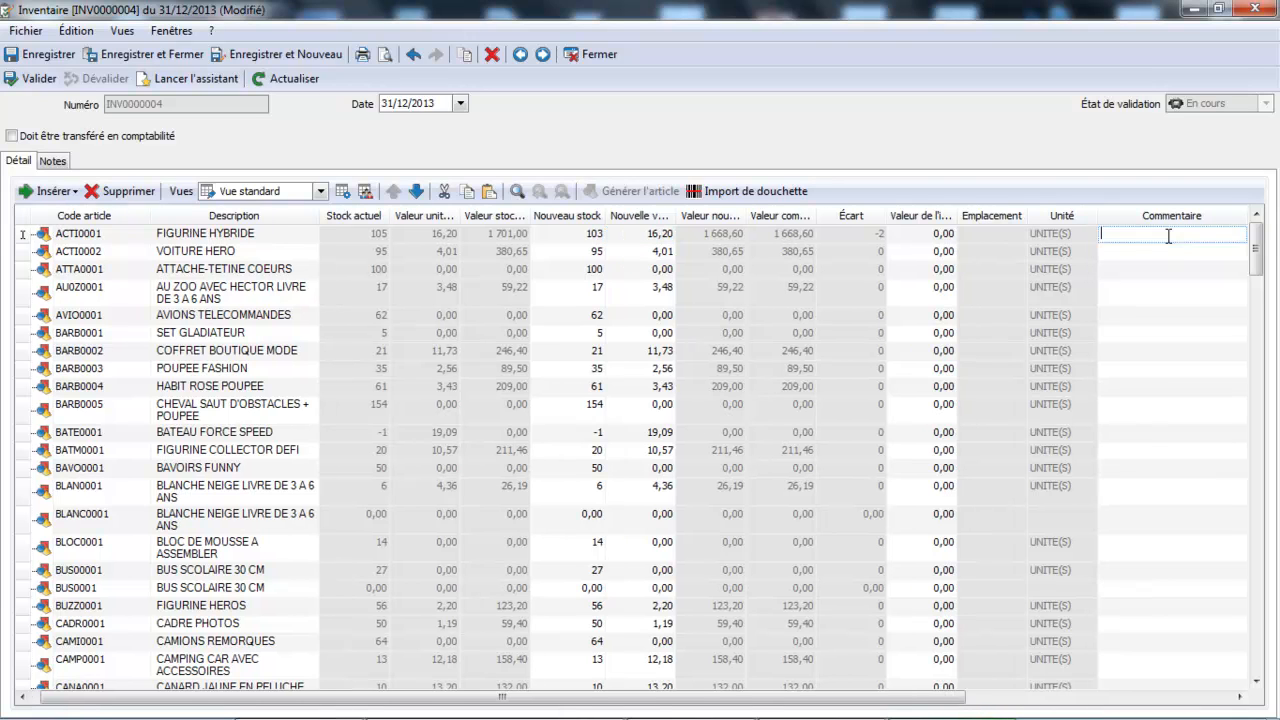
type("Casse")
key("Tab")
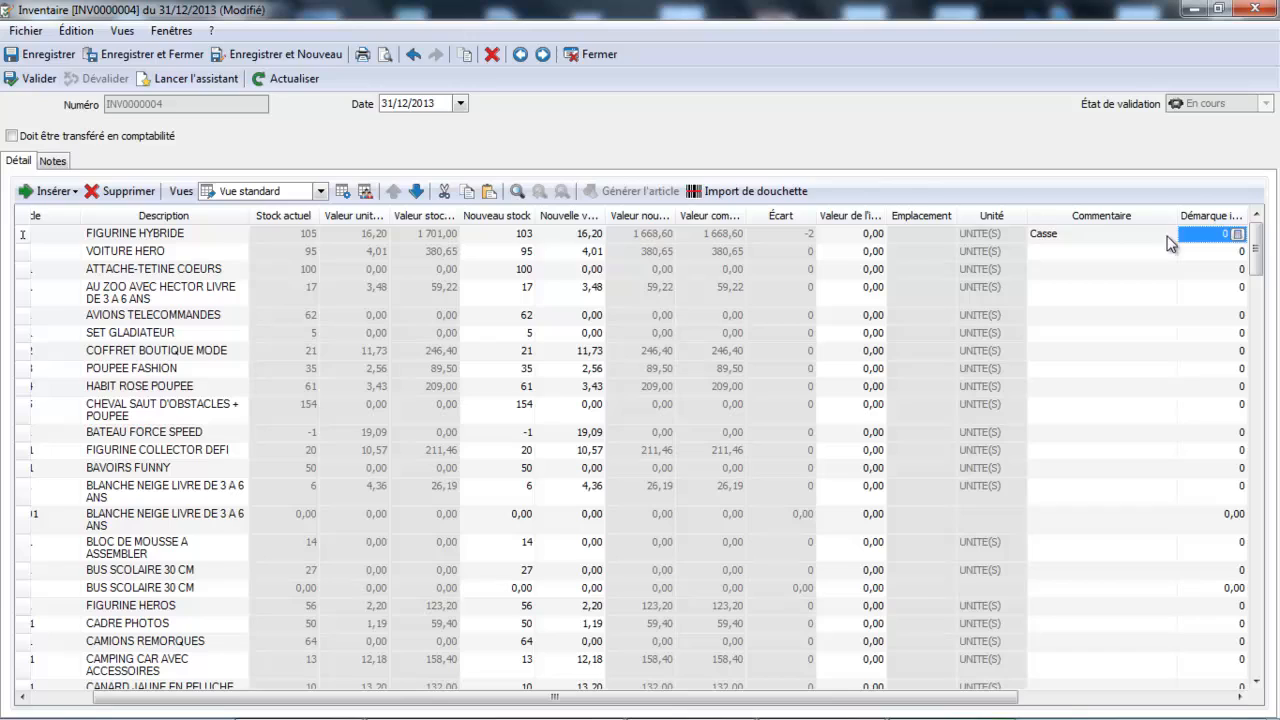
Set the new stock of VOITURE HERO to 96 and enter the comment "Reour client" on its line.
left_click(525, 255)
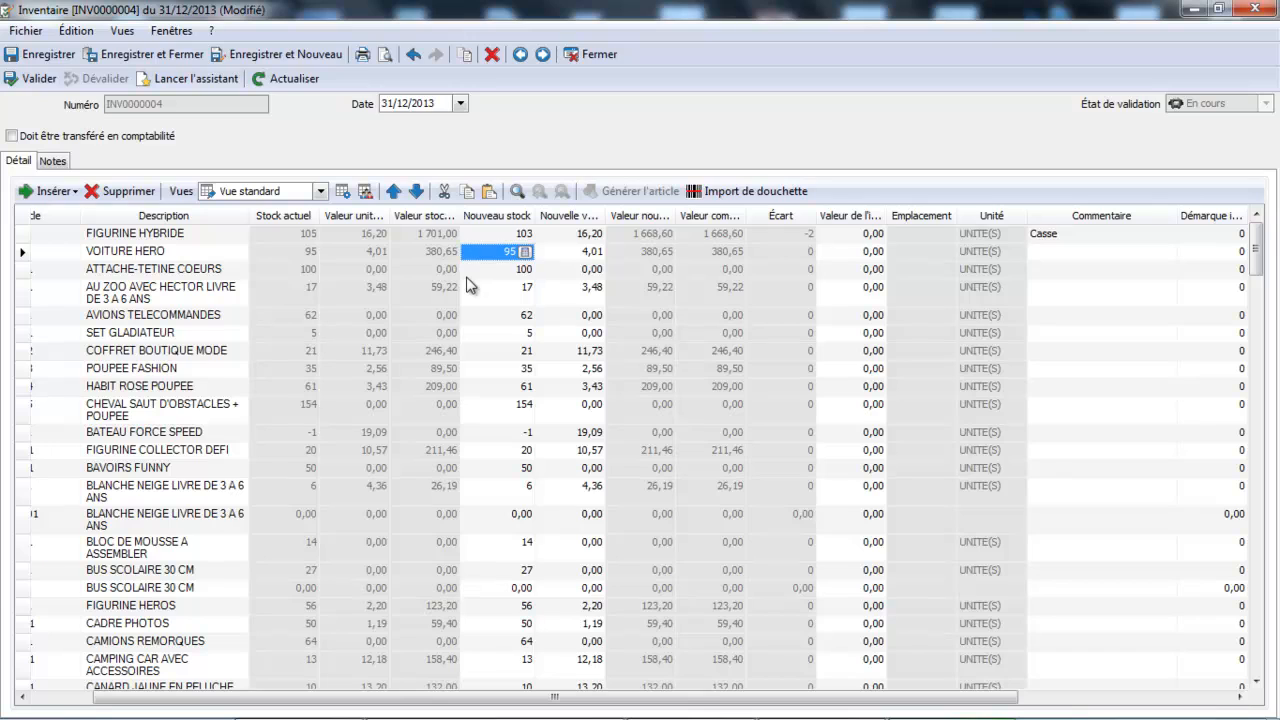
type("96")
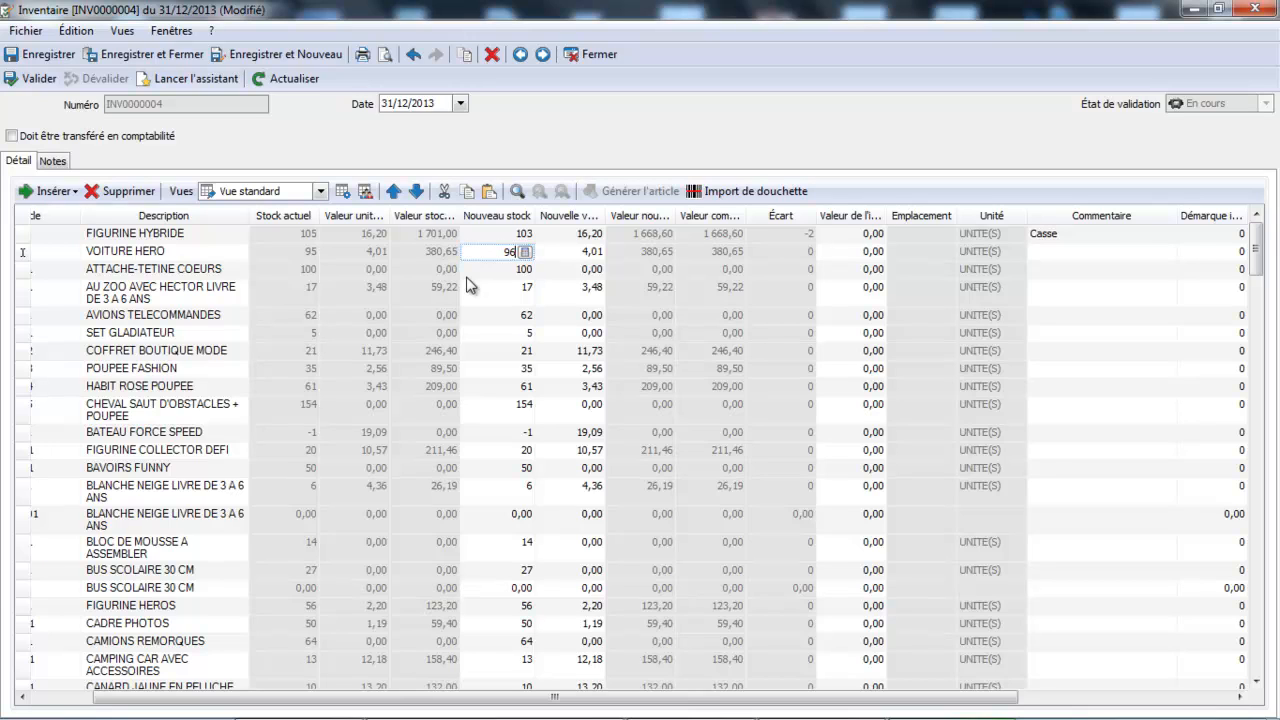
key("Tab")
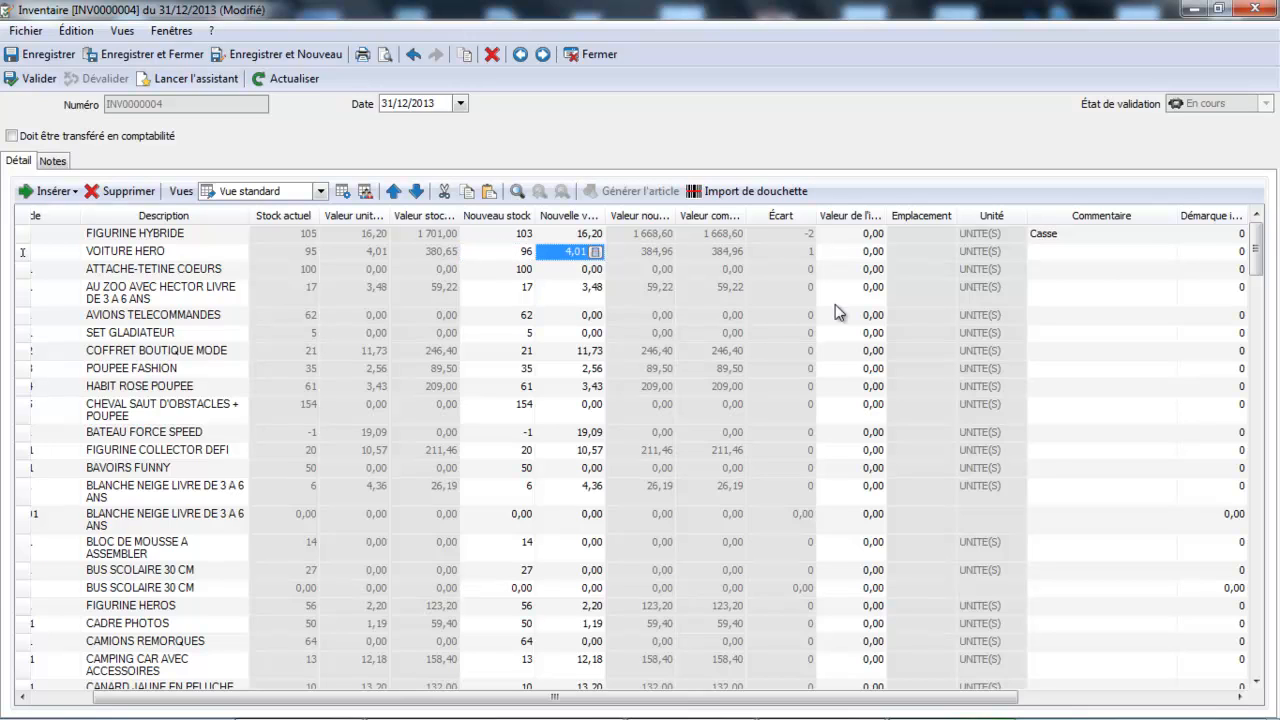
left_click(1093, 257)
left_click(1094, 257)
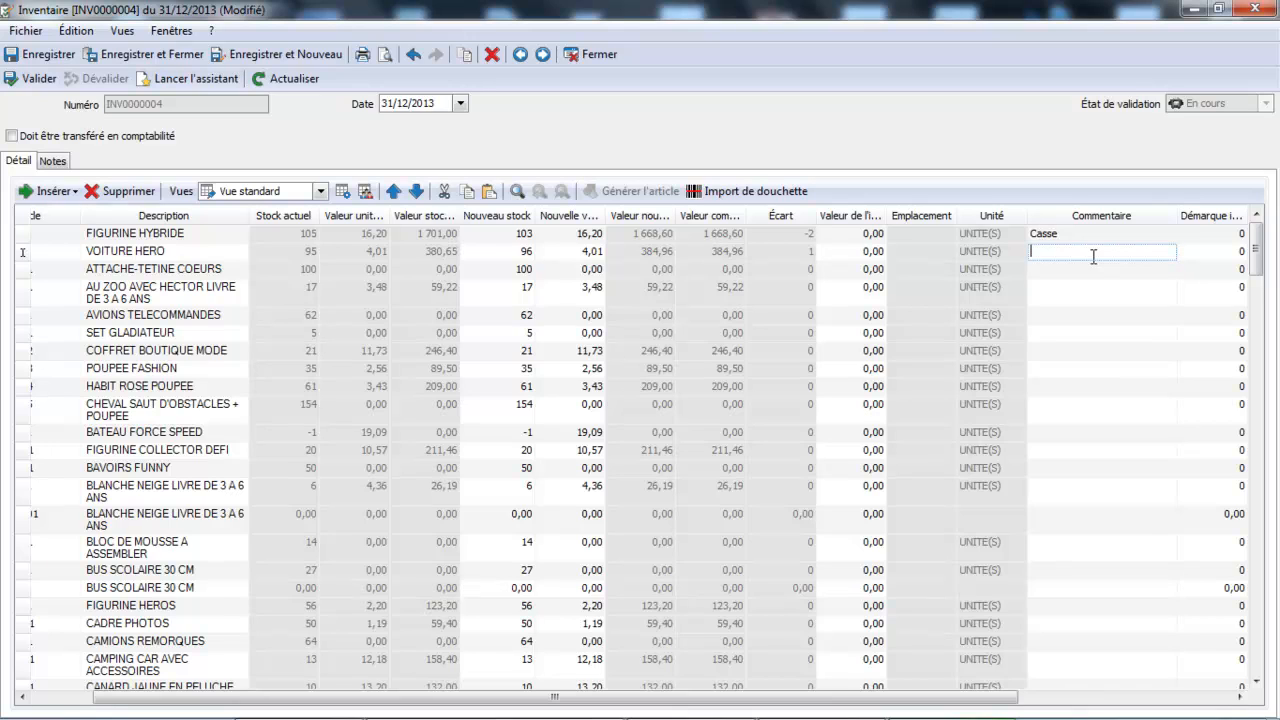
type("Reour client")
key("Tab")
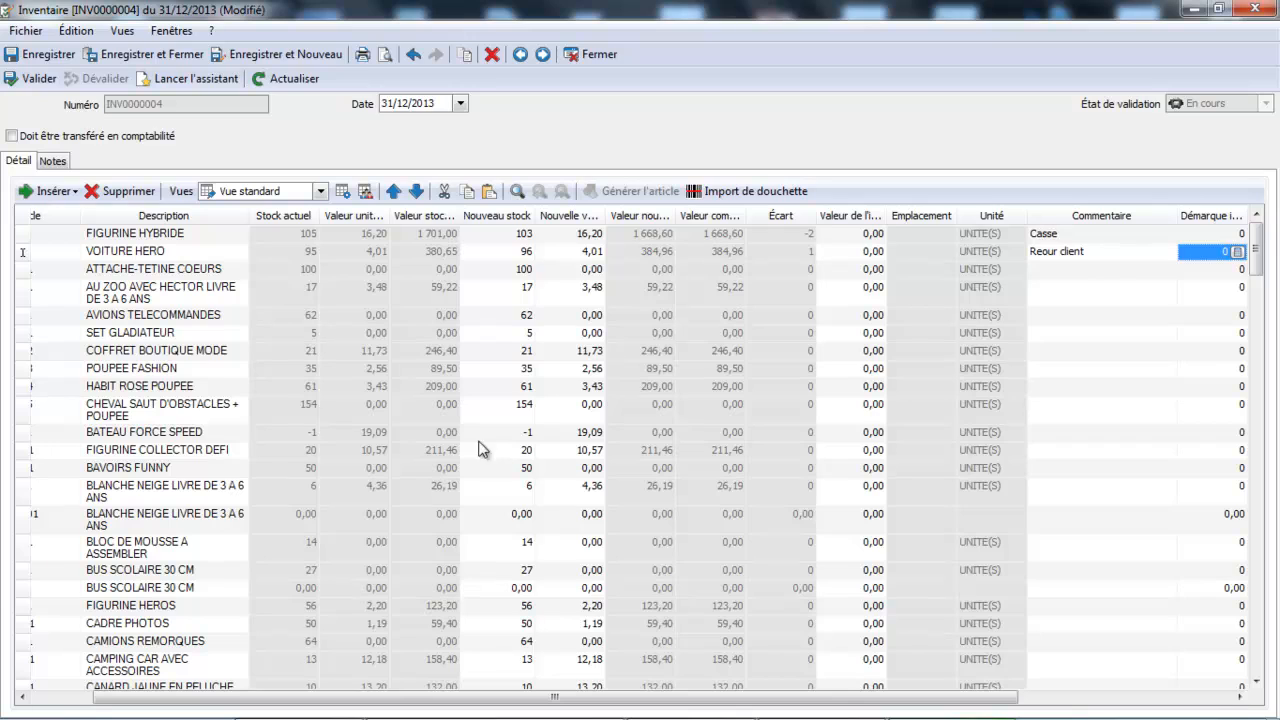
Validate the 31/12/2013 inventory, accept the confirmation, and dismiss the information window.
left_click(32, 80)
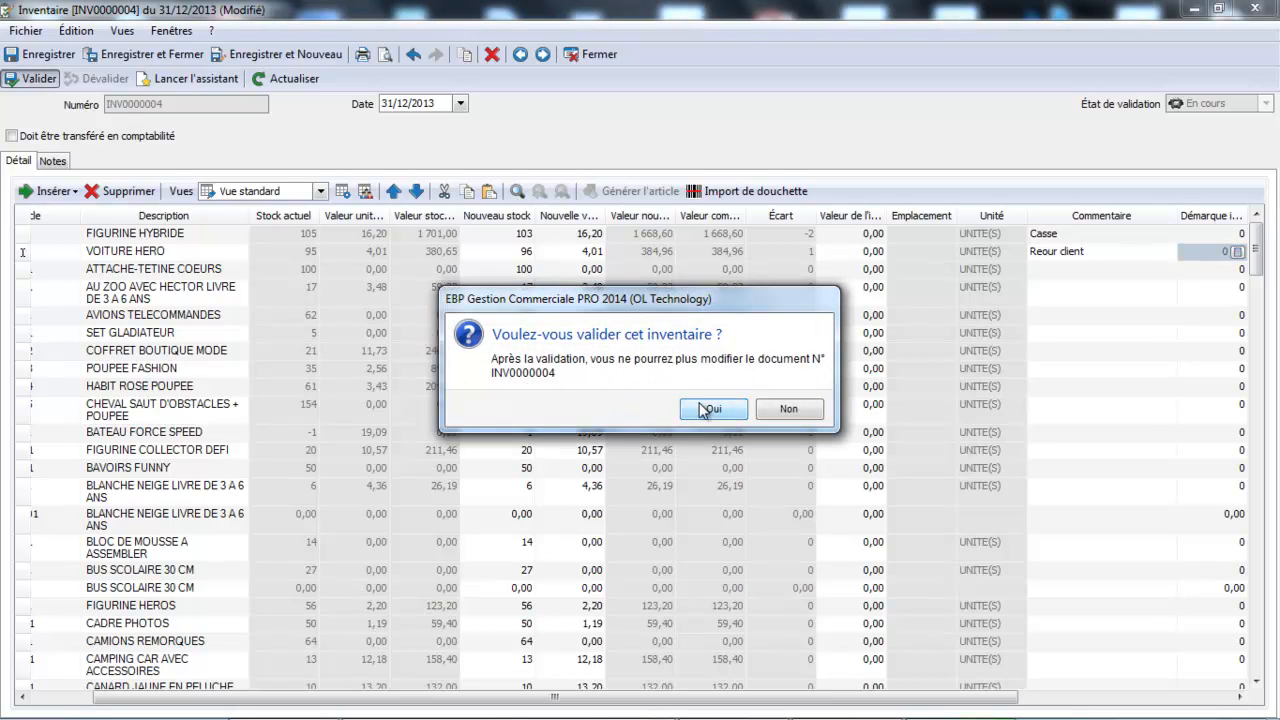
left_click(708, 409)
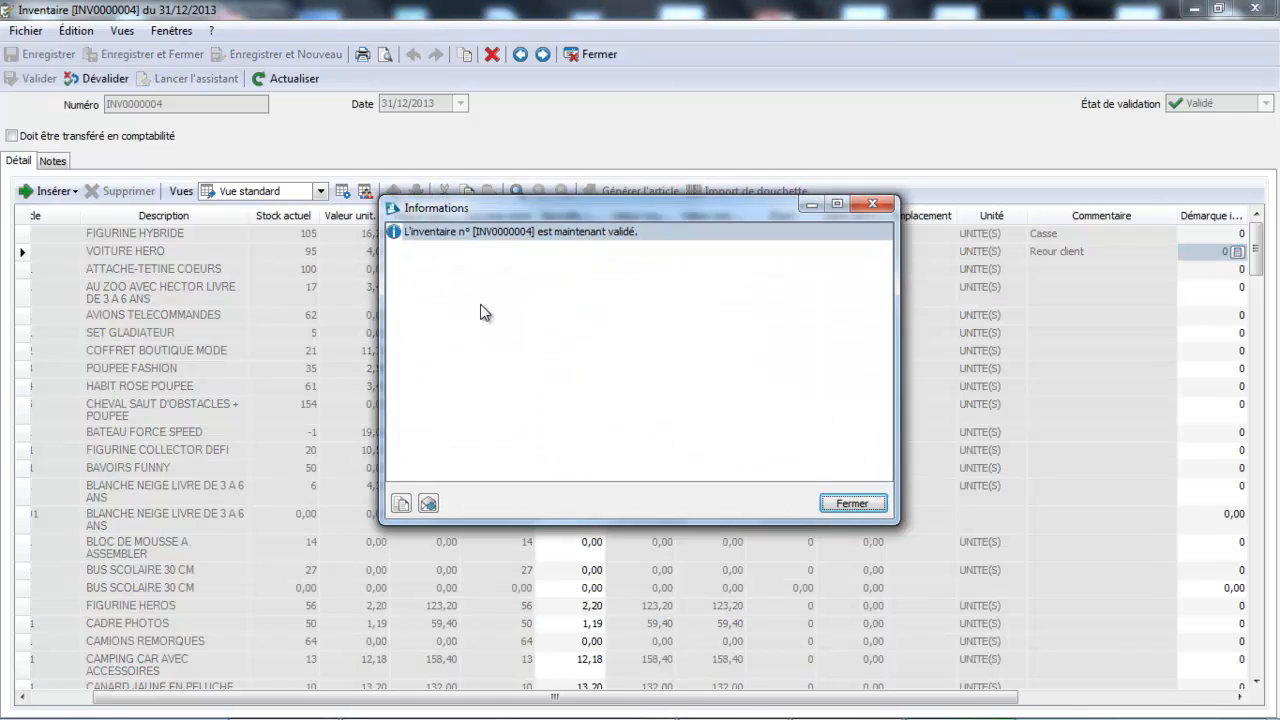
left_click(874, 503)
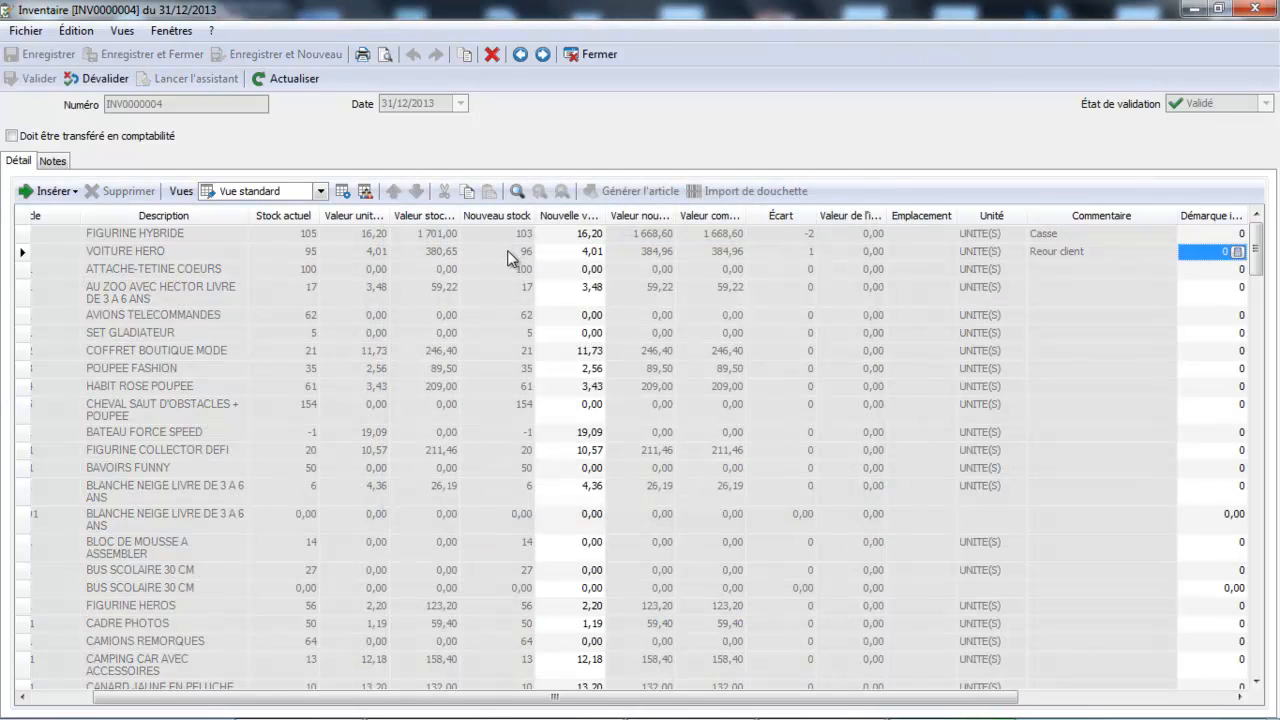
Preview the printed inventory slip of the validated inventory and close the preview window.
left_click(387, 61)
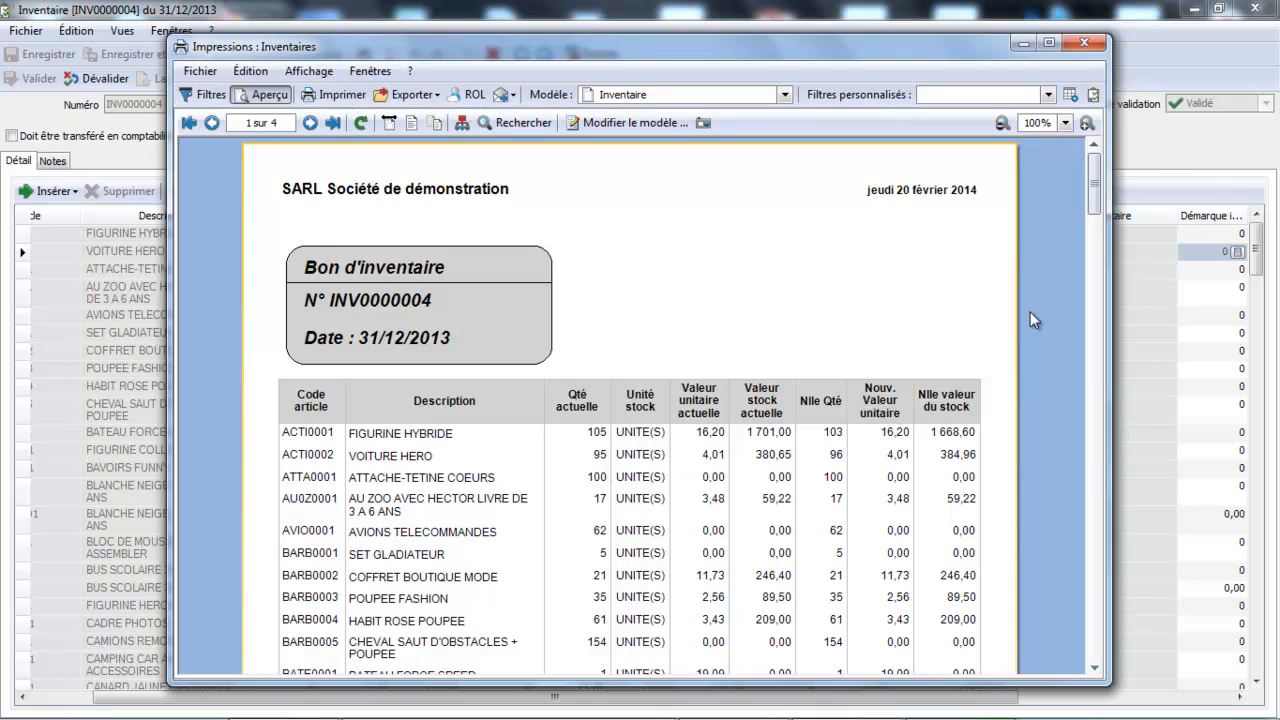
mouse_move(1094, 173)
left_mouse_down()
mouse_move(1089, 214)
mouse_move(1100, 162)
left_mouse_up()
left_click(1083, 42)
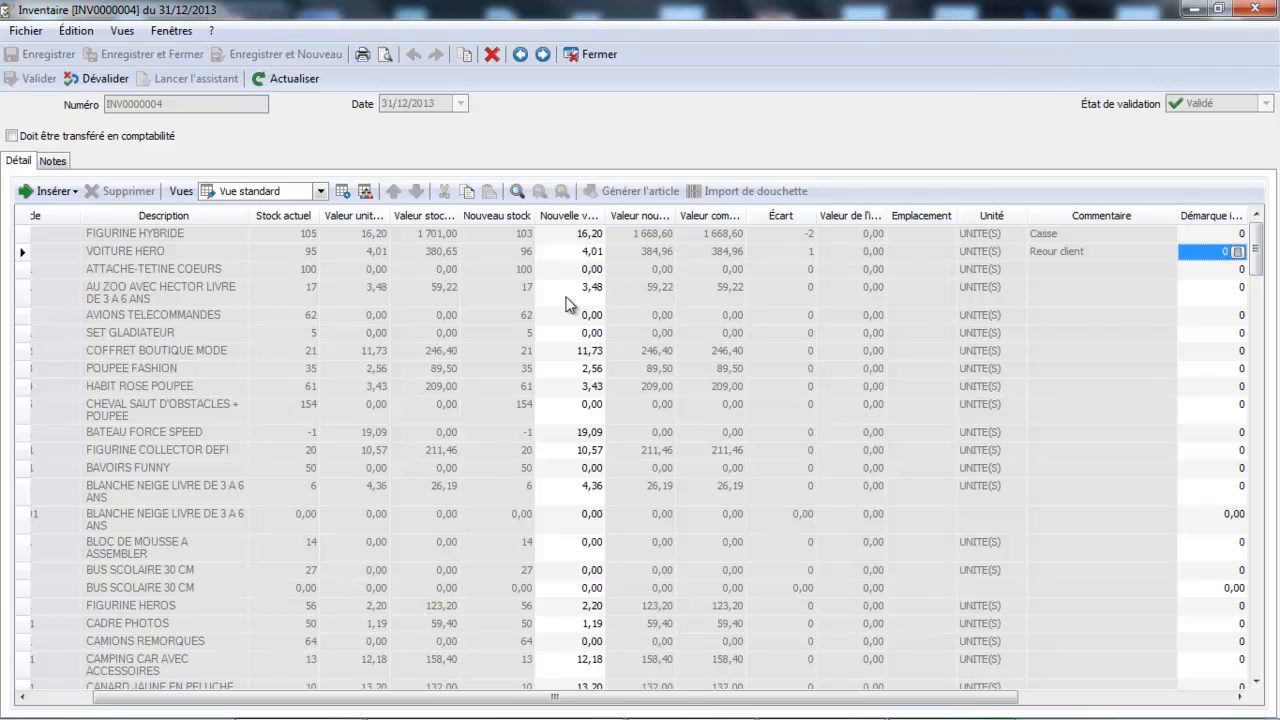